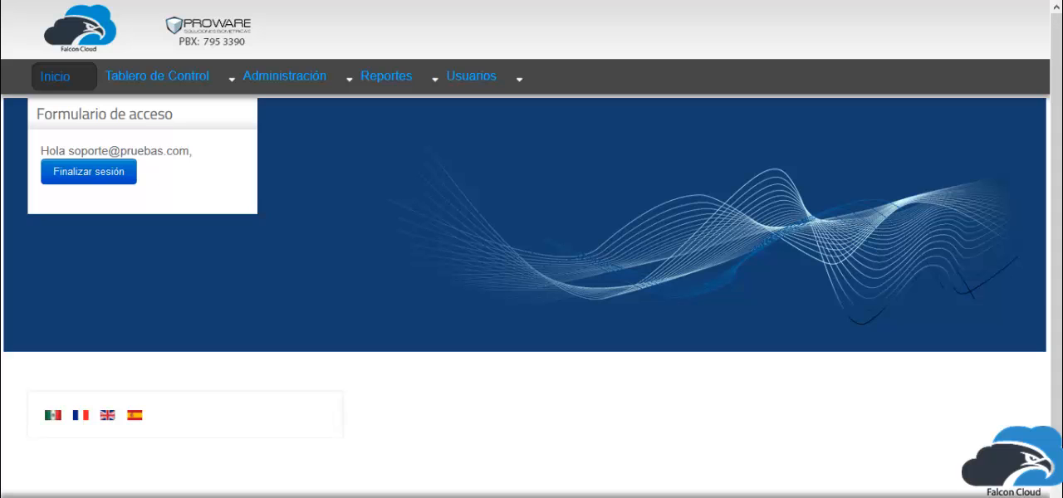
Open the Novedades page under Prenómina administration and expand the Crear Tipo de Novedad form.
click(321, 76)
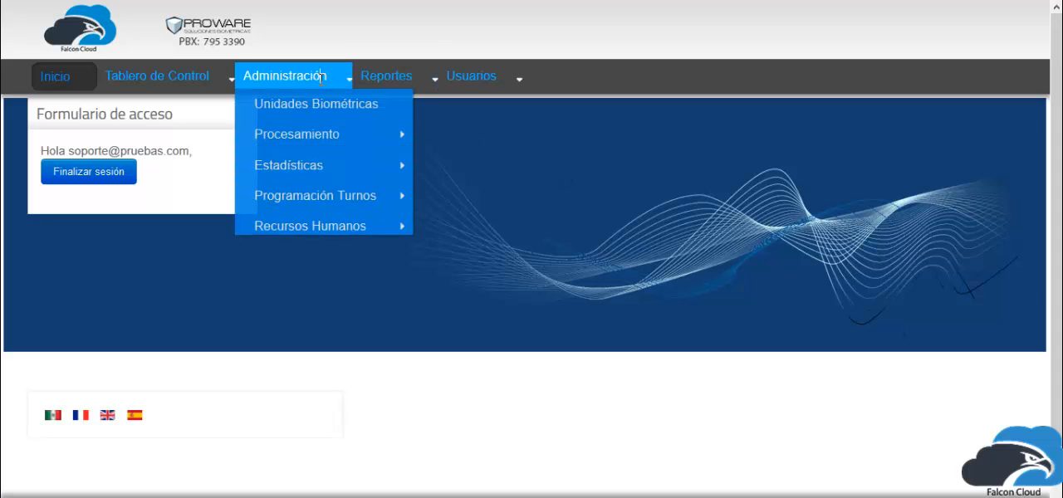
mouse_move(347, 252)
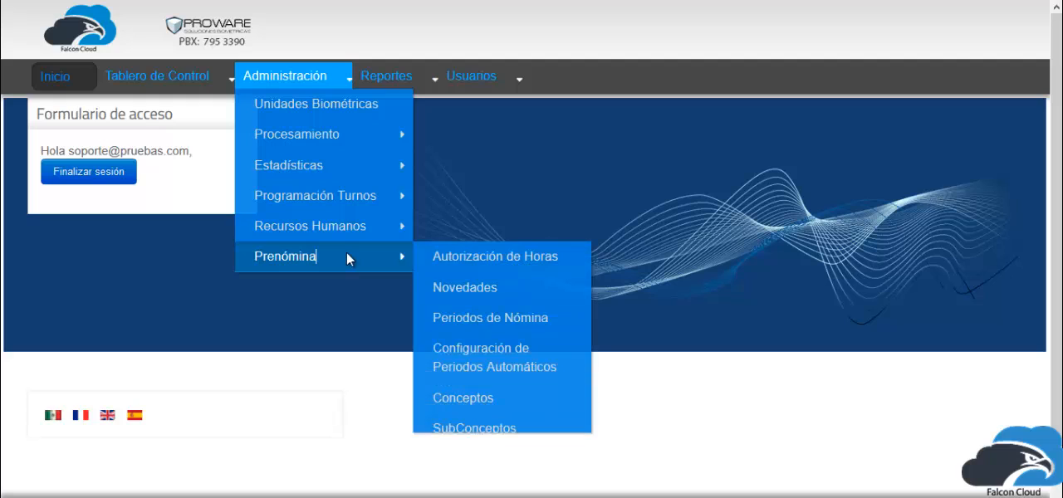
click(456, 287)
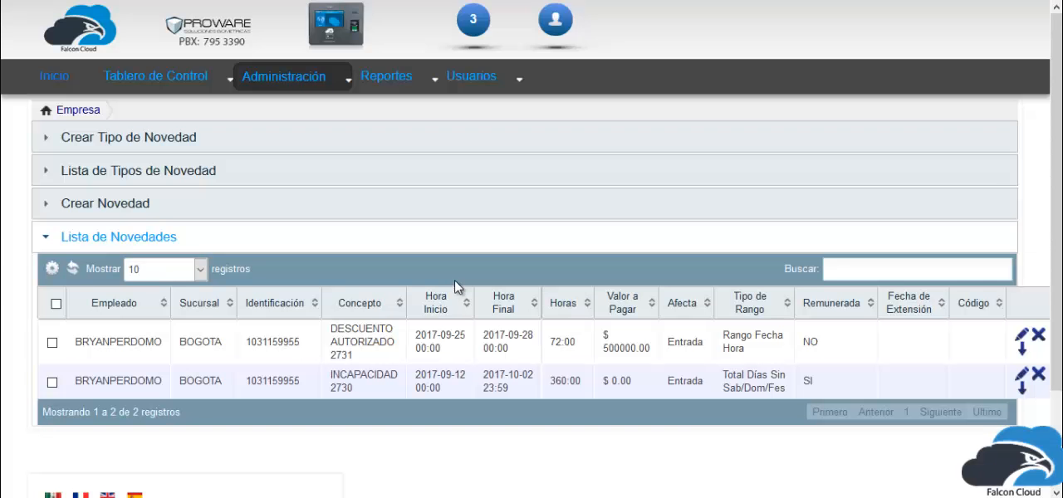
click(312, 241)
click(90, 149)
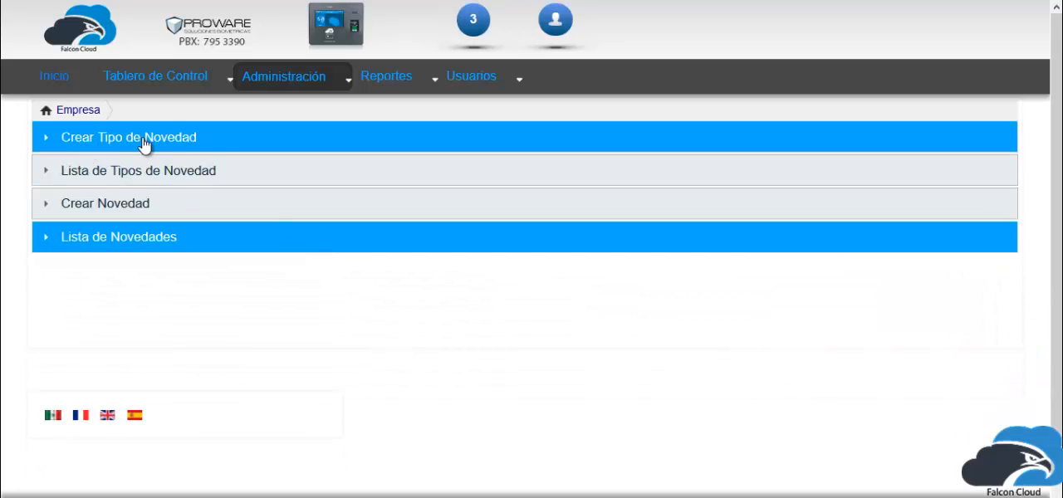
click(273, 147)
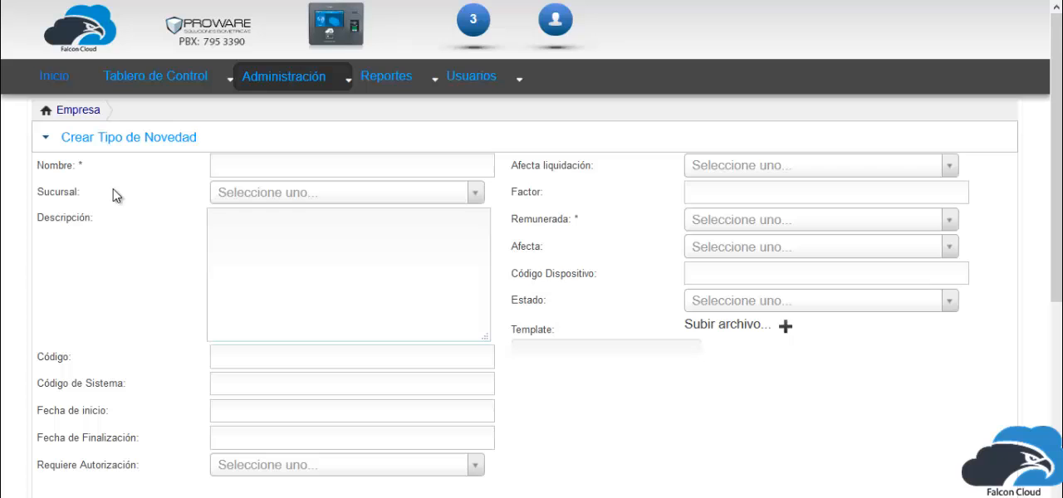
Enter INCAPACIDAD as the name of the new novelty type.
click(244, 165)
scroll(245, 159, down, 1)
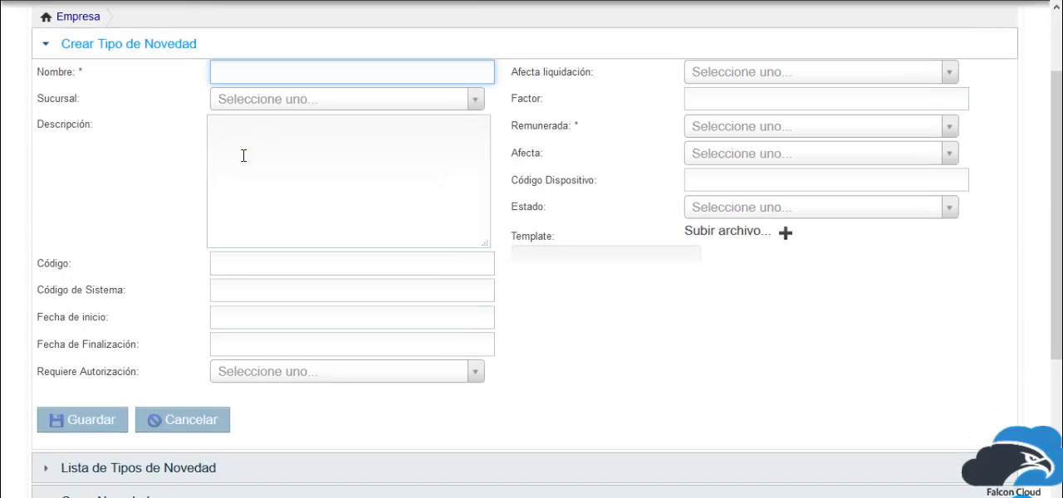
text(INC)
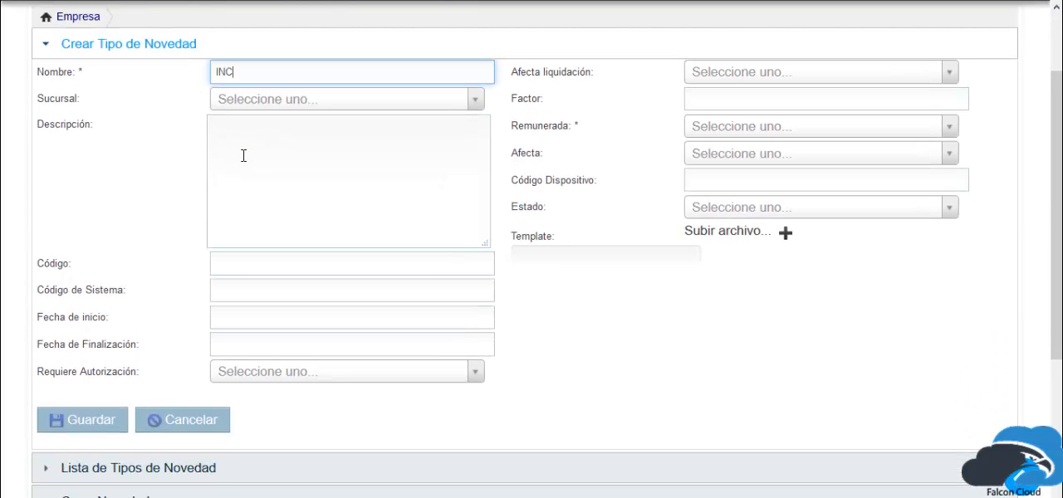
text(APACIDAD)
double_click(286, 71)
Review the branch options offered for Sucursal without choosing one, leaving the description empty as well.
click(285, 105)
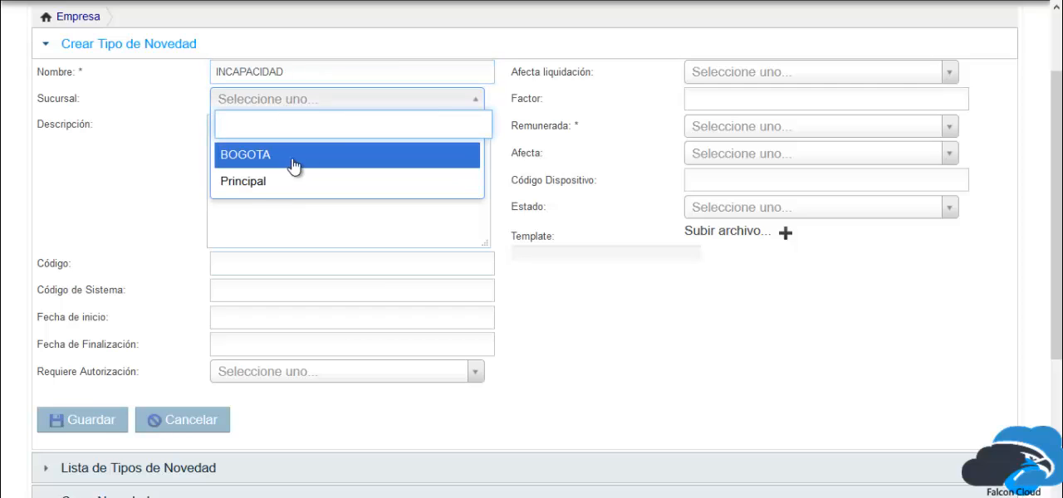
click(540, 137)
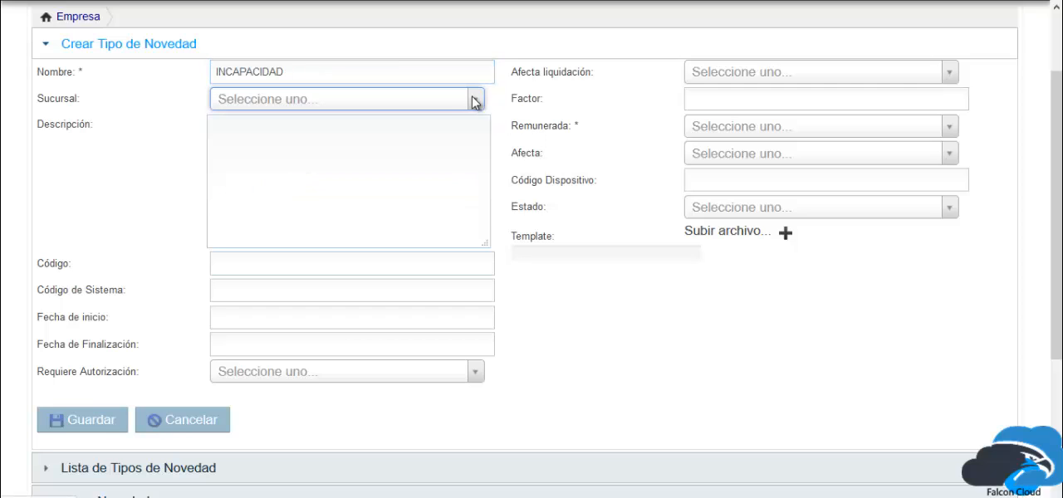
click(474, 101)
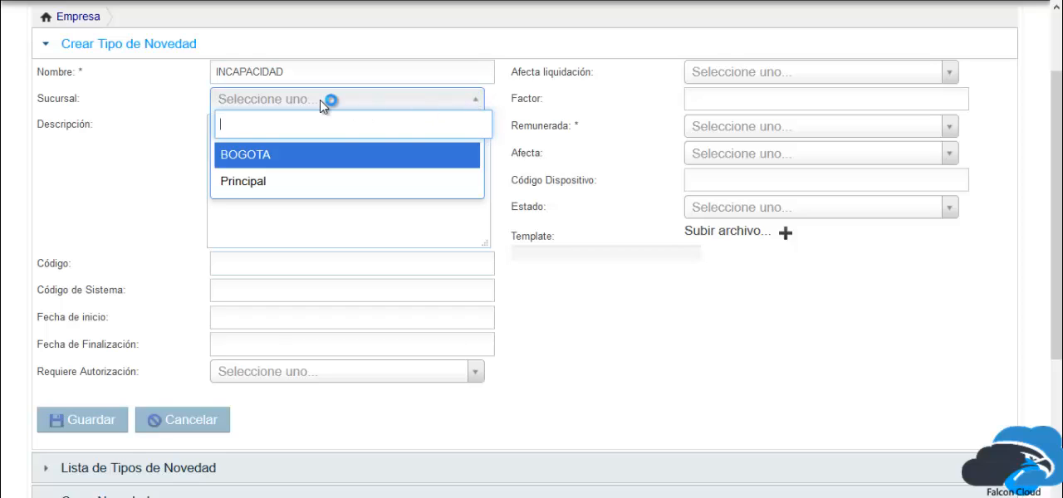
click(526, 168)
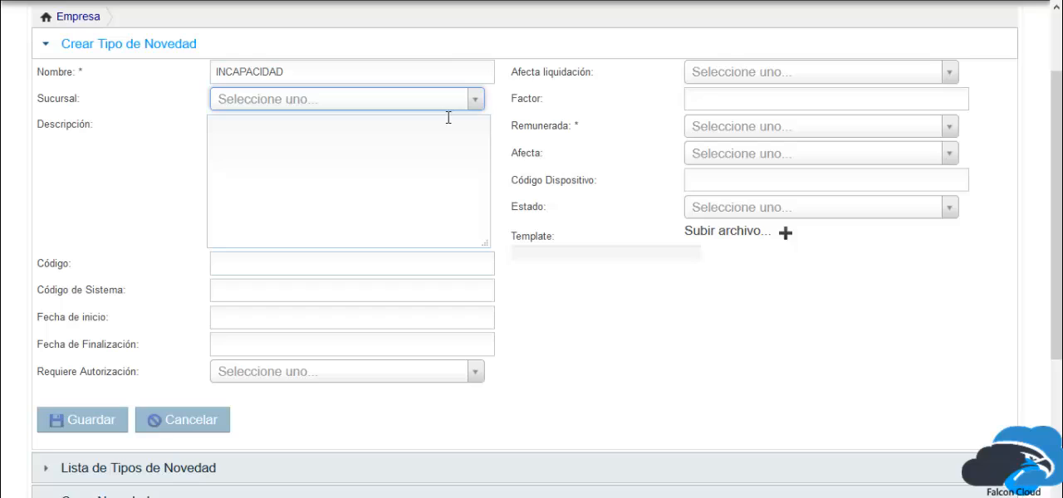
click(368, 153)
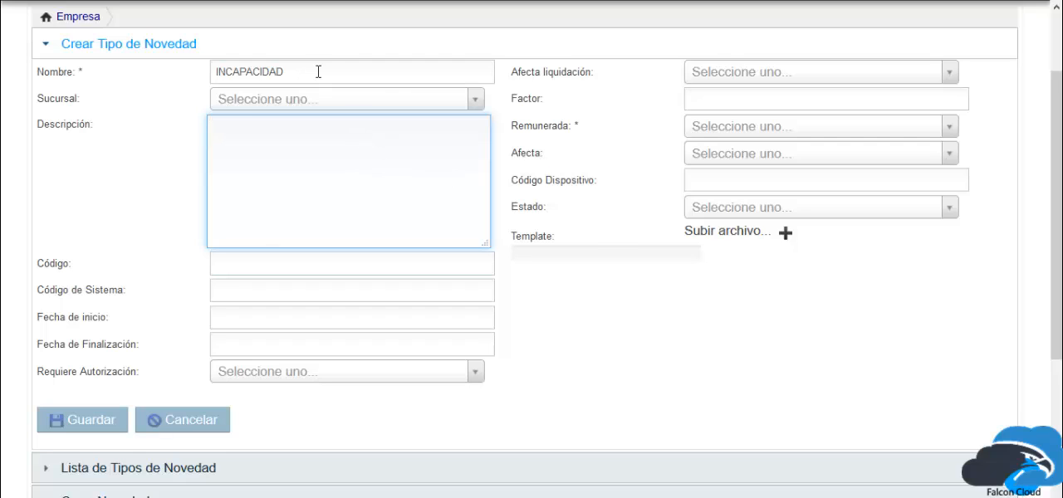
drag(299, 72, 170, 74)
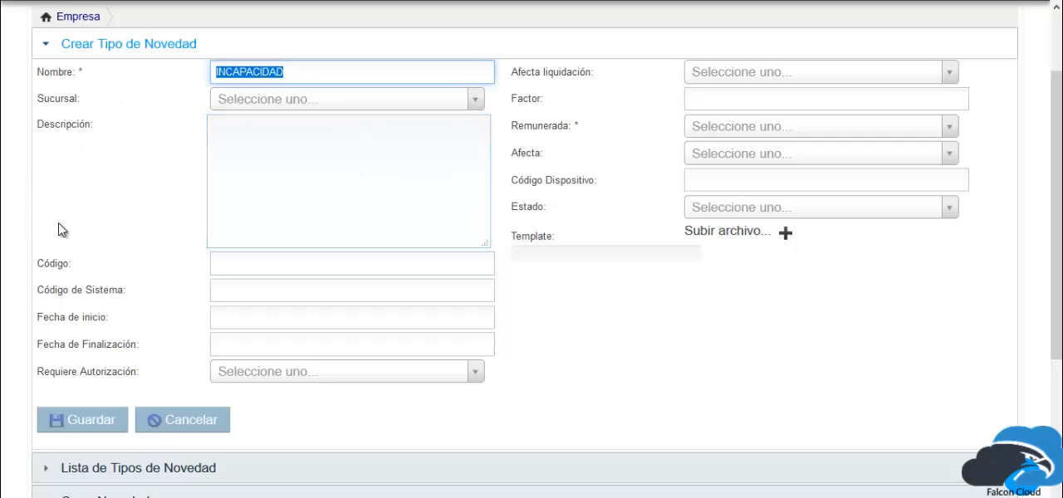
Enter IN1 as the Código and copy the same value into Código de Sistema.
click(247, 258)
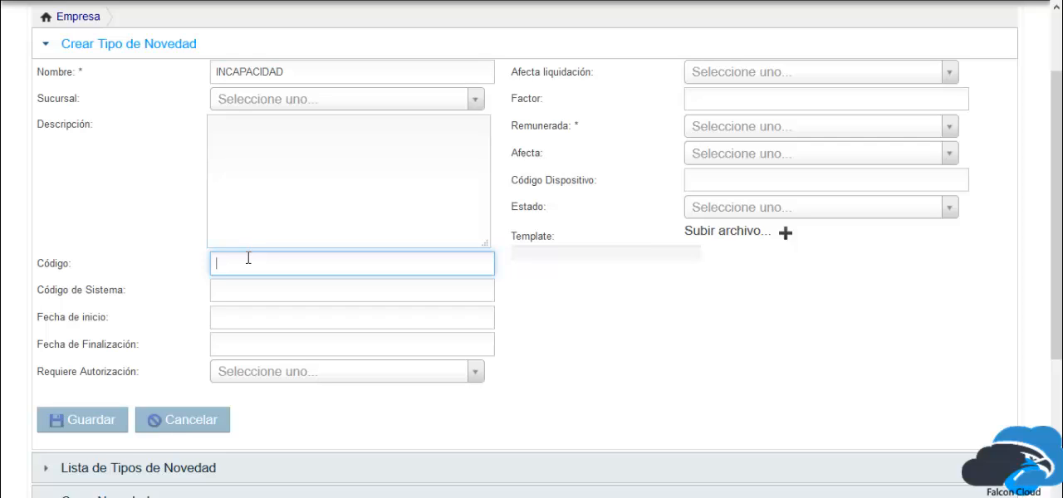
text(IN1)
key(ctrl+a)
key(ctrl+c)
click(244, 289)
key(ctrl+v)
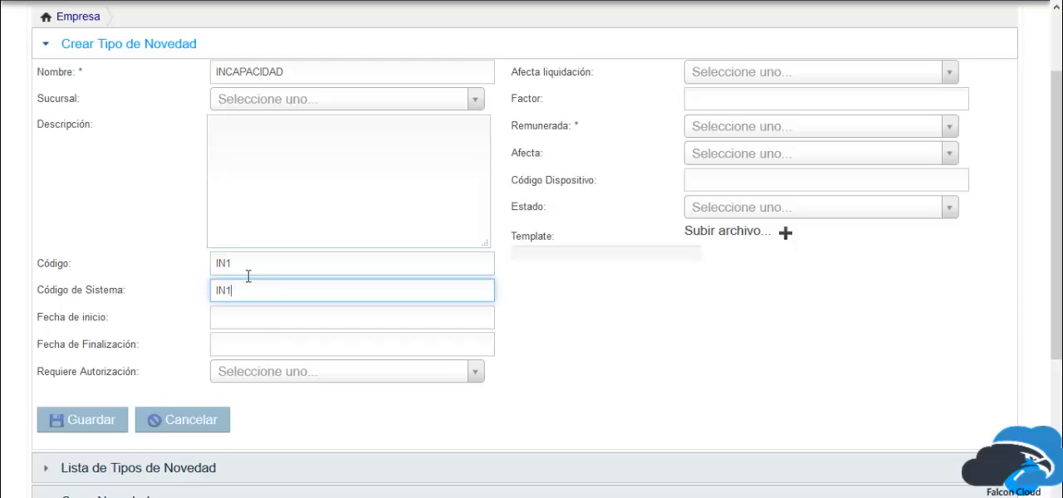
drag(241, 288, 188, 256)
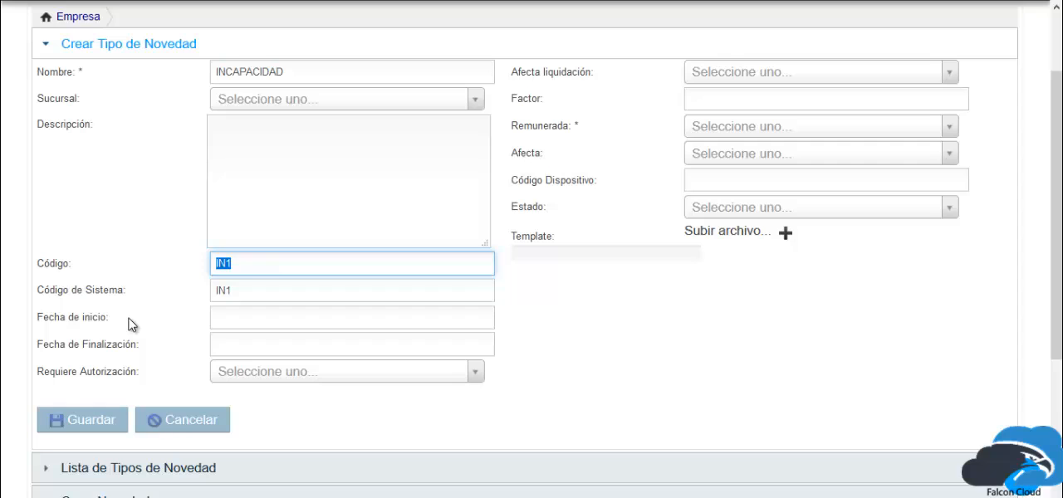
Set the novelty type's start date to 2017-09-01 and its end date to 2017-09-30.
click(235, 320)
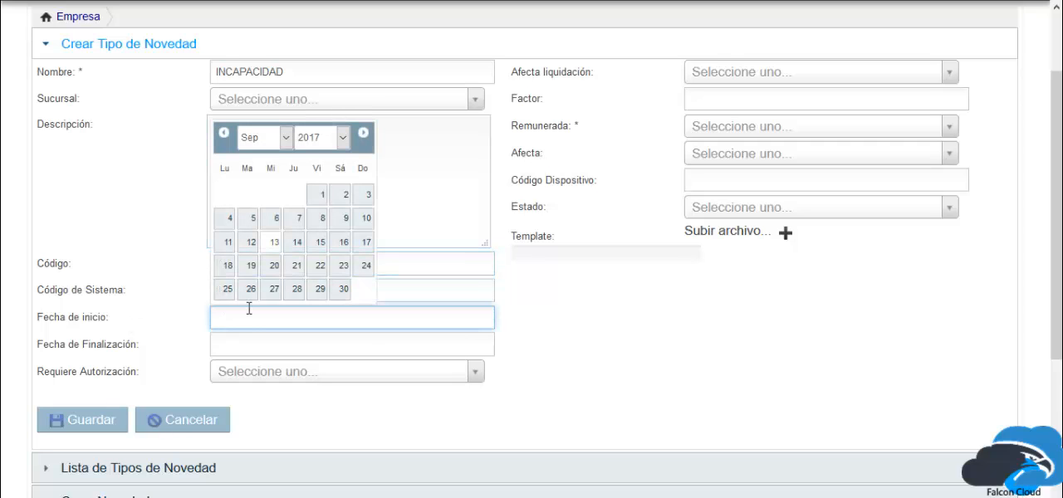
click(312, 195)
click(287, 341)
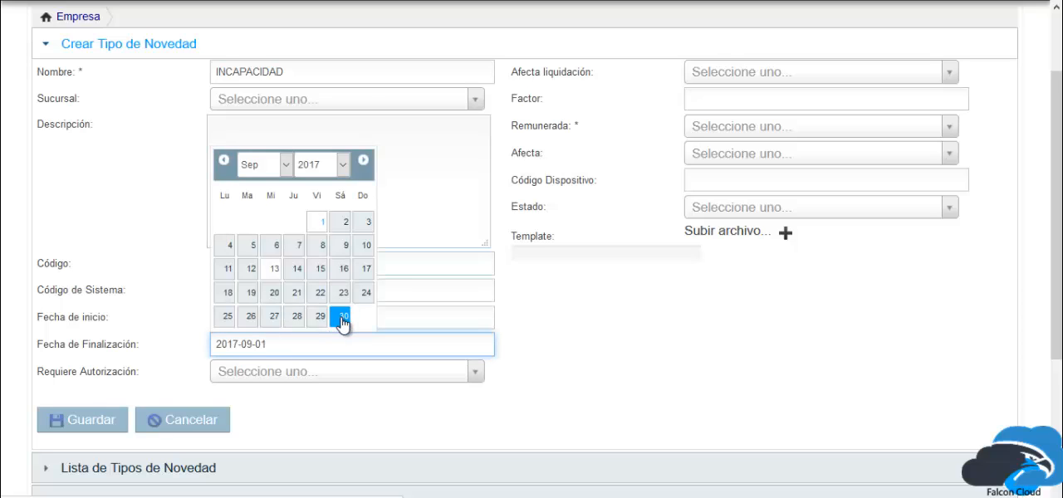
click(343, 316)
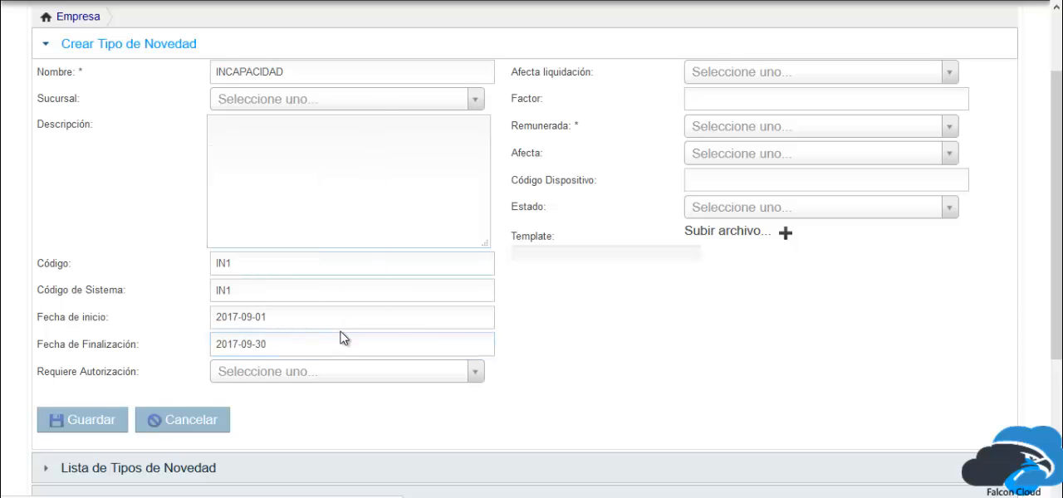
Clear the end date and the start date so the novelty type has no validity period.
drag(340, 344, 190, 347)
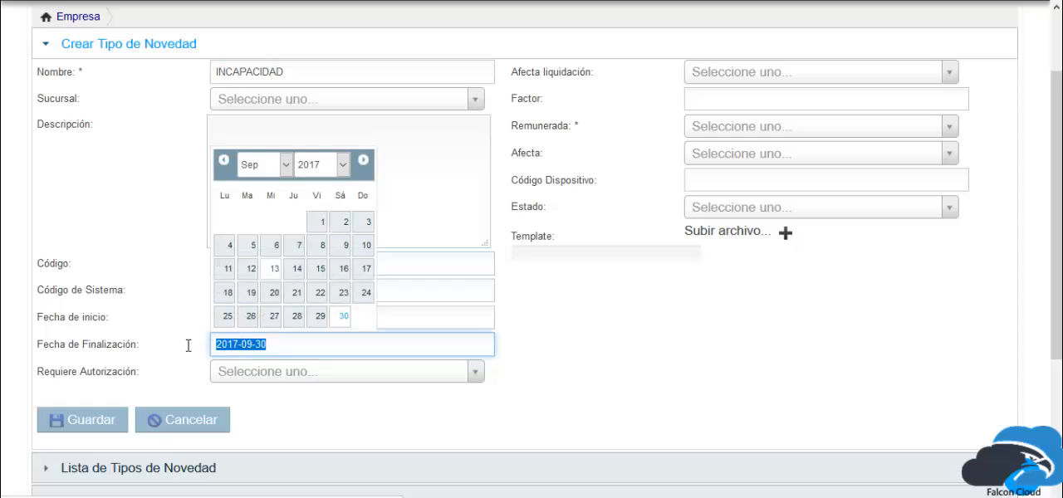
key(BackSpace)
click(509, 337)
drag(458, 316, 209, 317)
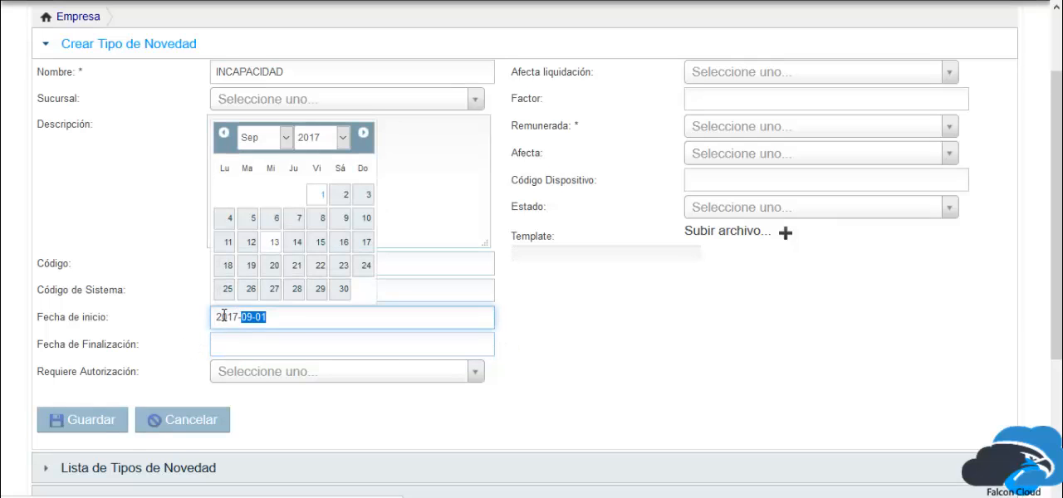
key(BackSpace)
click(630, 340)
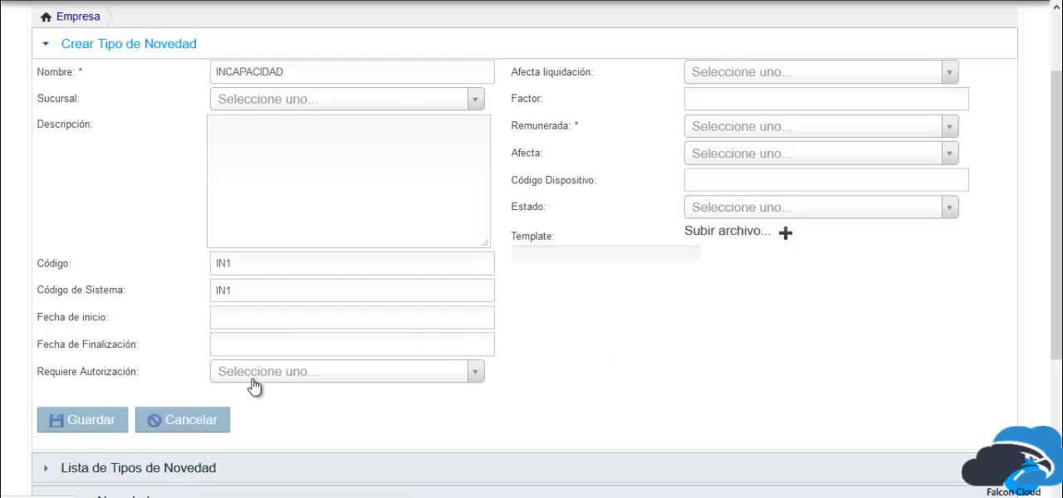
Set Requiere Autorización to SI for the novelty type.
drag(166, 379, 51, 375)
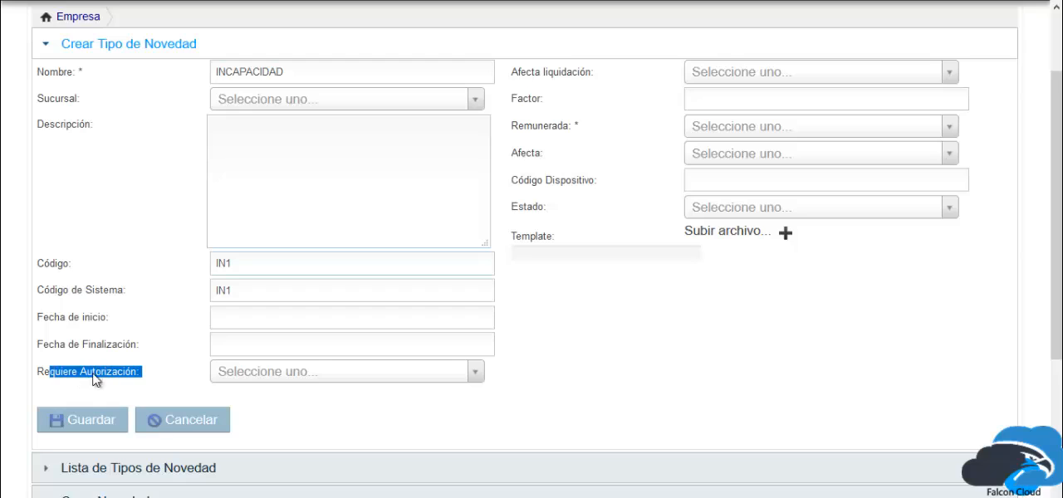
mouse_move(265, 384)
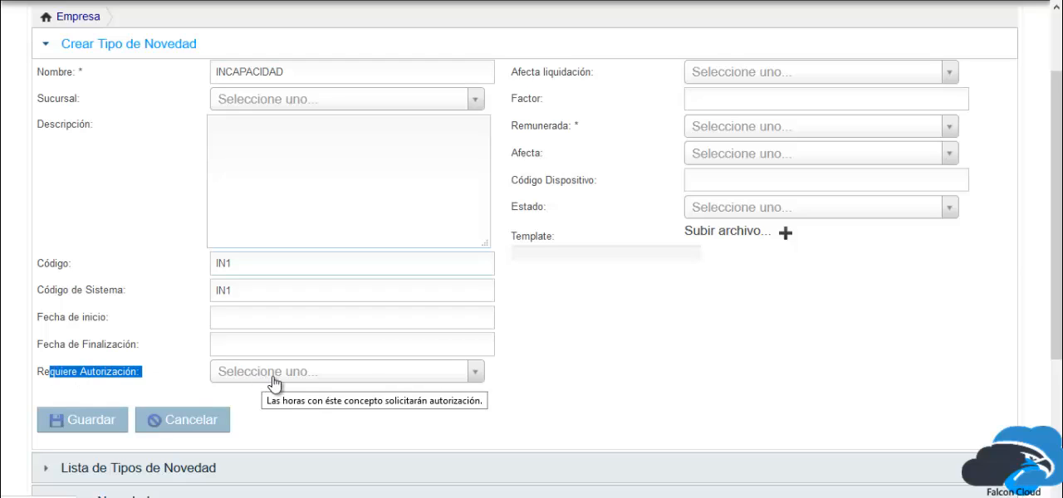
click(372, 372)
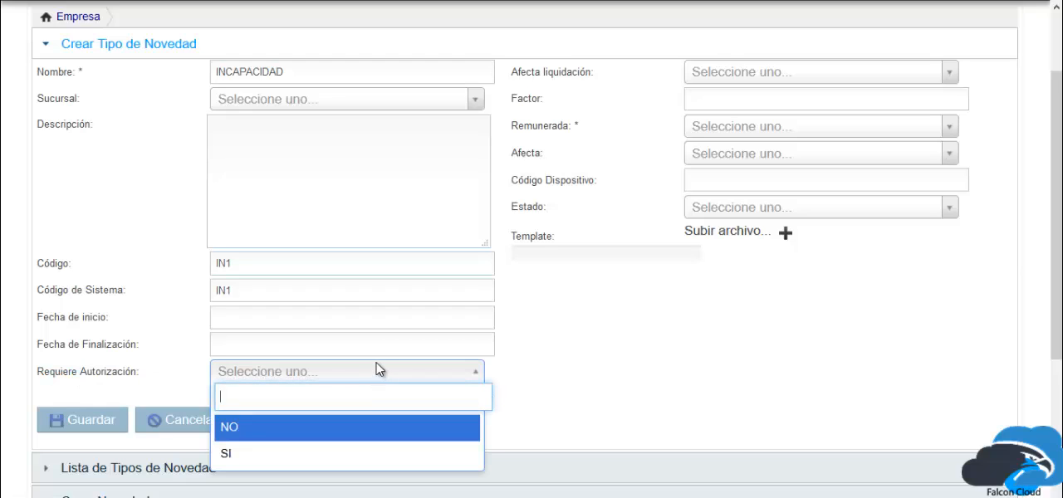
click(346, 452)
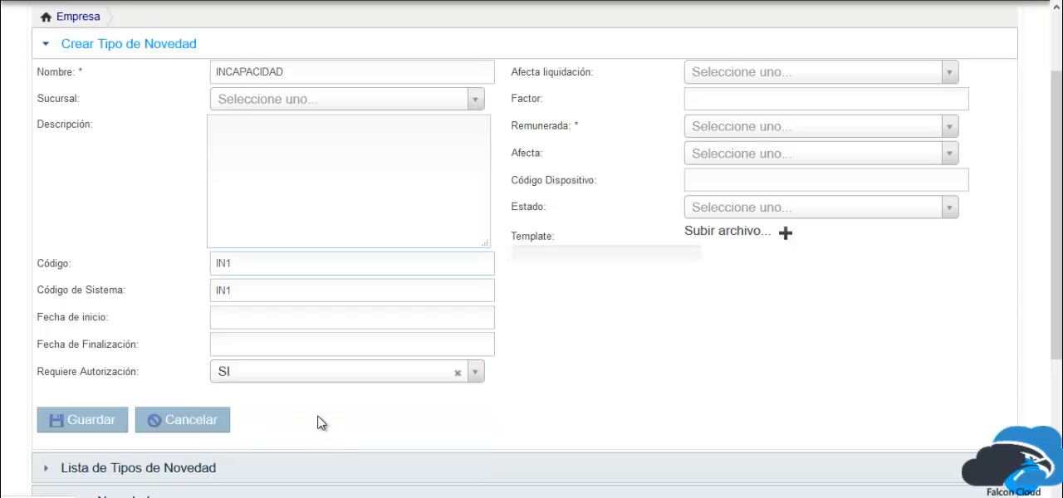
Set Afecta liquidación to SI for the novelty type.
scroll(577, 299, up, 2)
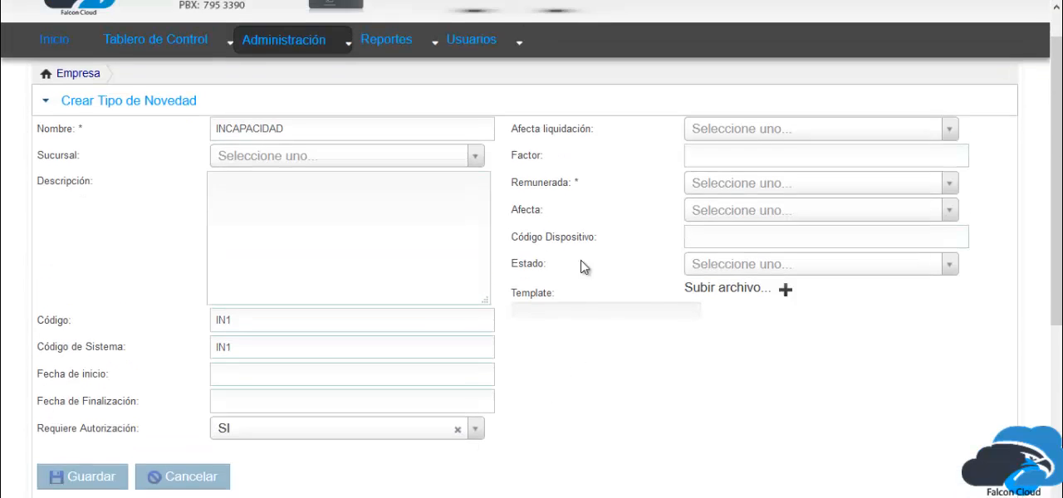
click(717, 170)
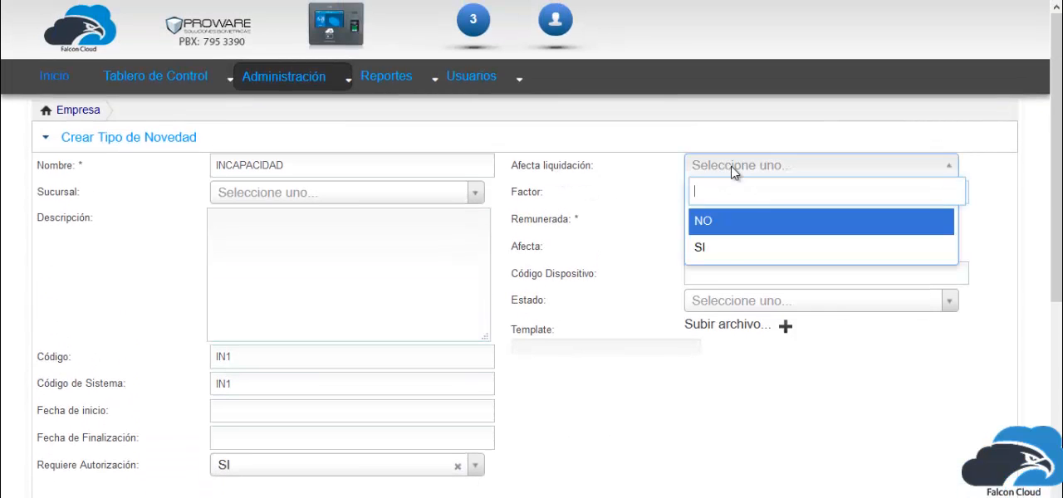
click(721, 247)
drag(599, 168, 511, 172)
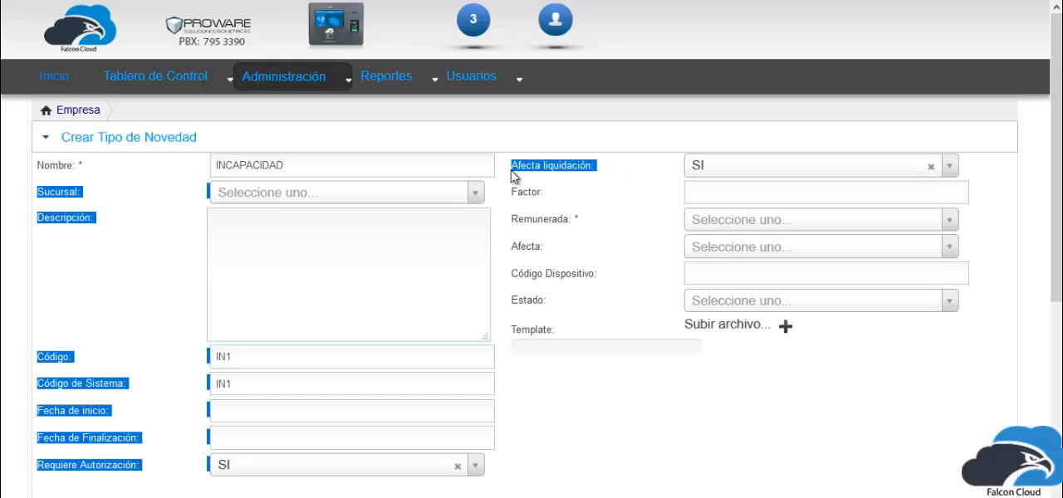
click(519, 168)
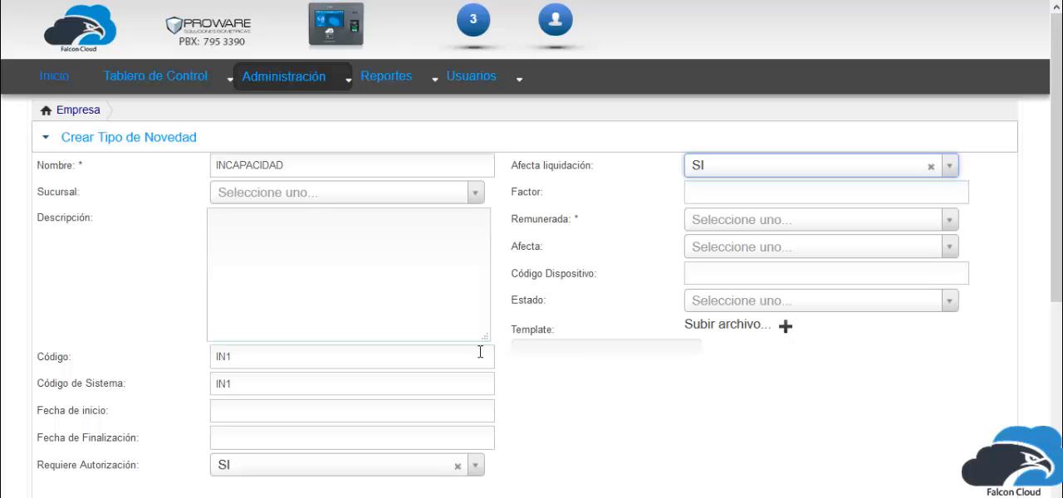
Try a surcharge factor of 1.25 in the Factor field and clear it again.
click(729, 191)
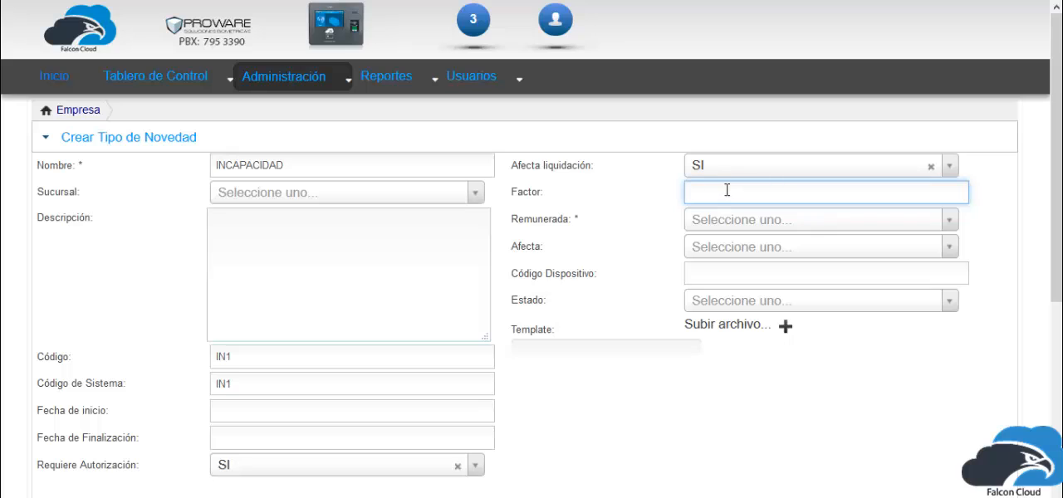
text(1.25)
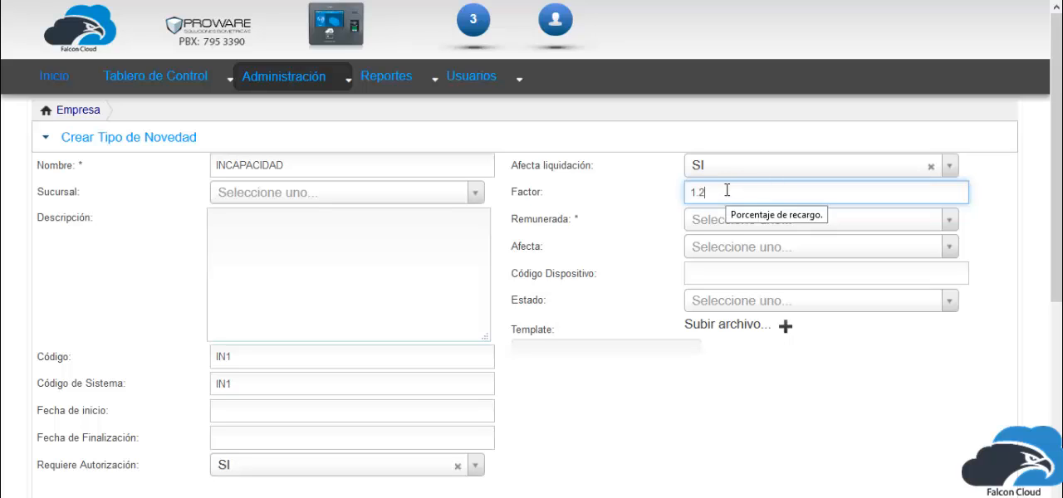
key(BackSpace)
key(BackSpace)
key(BackSpace)
key(BackSpace)
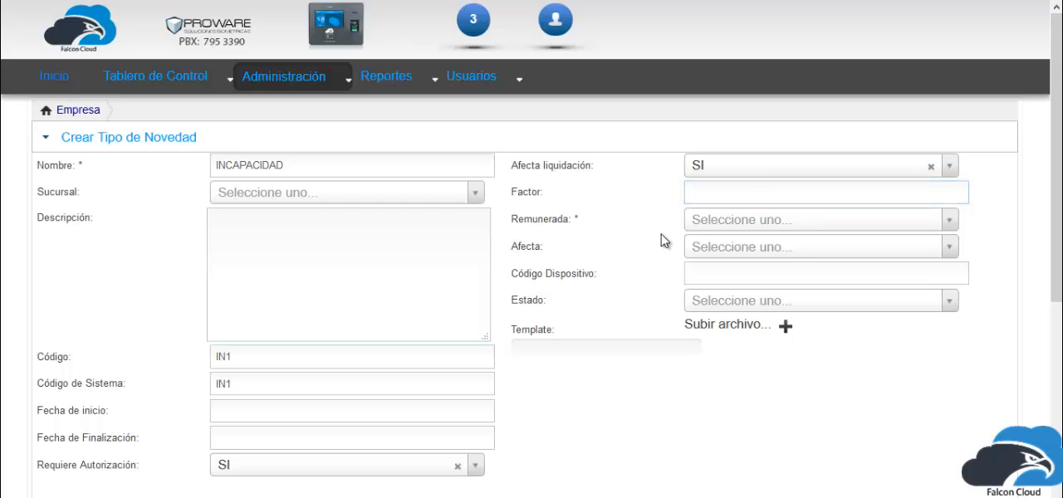
Set Remunerada to SI for the novelty type.
click(726, 221)
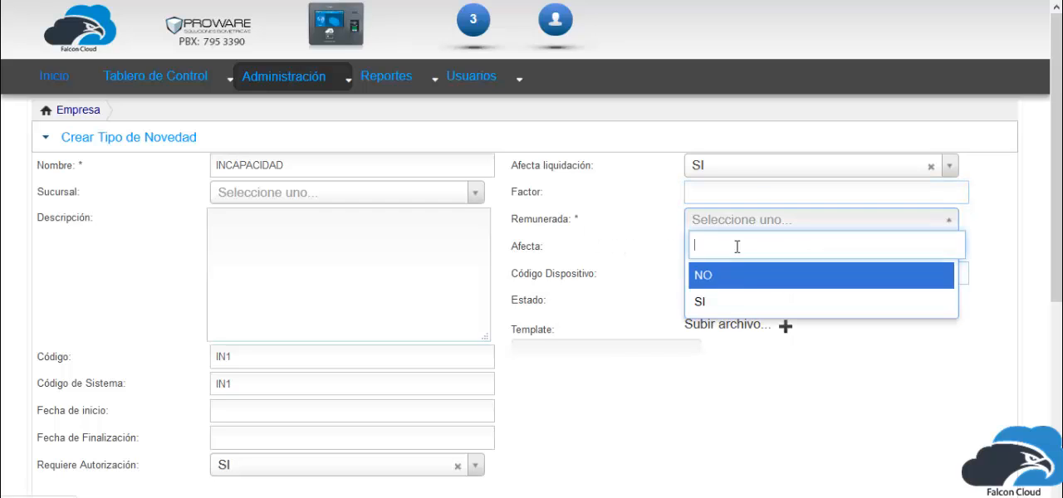
click(736, 302)
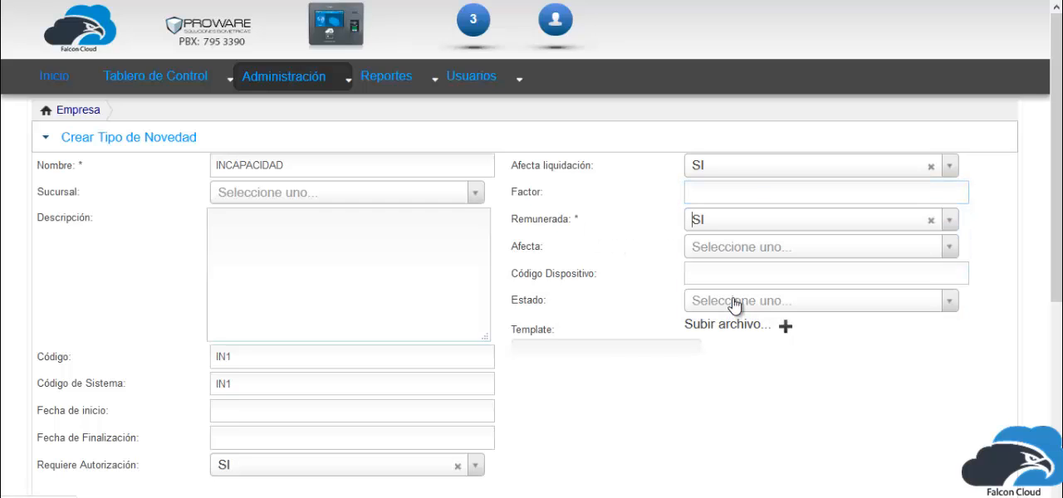
Examine the options available for the Afecta field of the novelty type.
drag(592, 218, 506, 231)
click(540, 247)
click(723, 250)
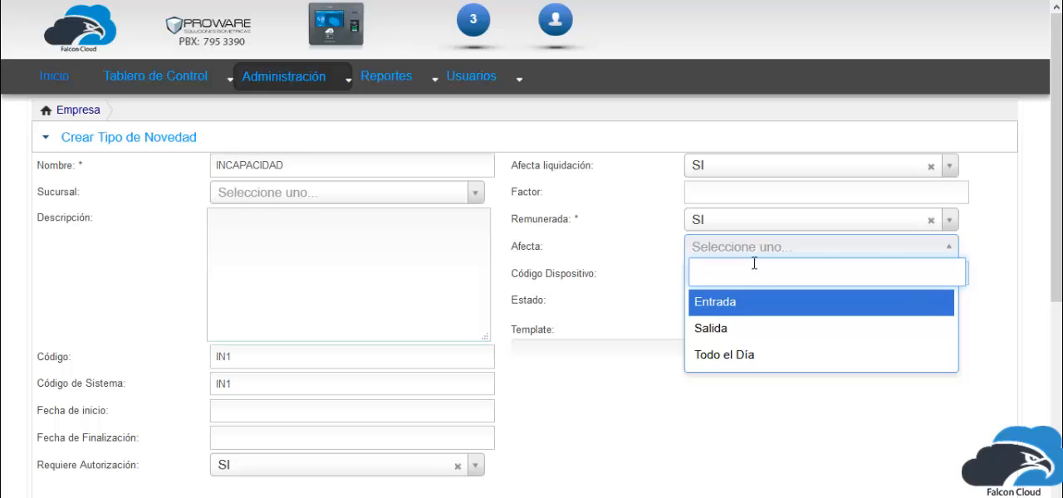
click(973, 268)
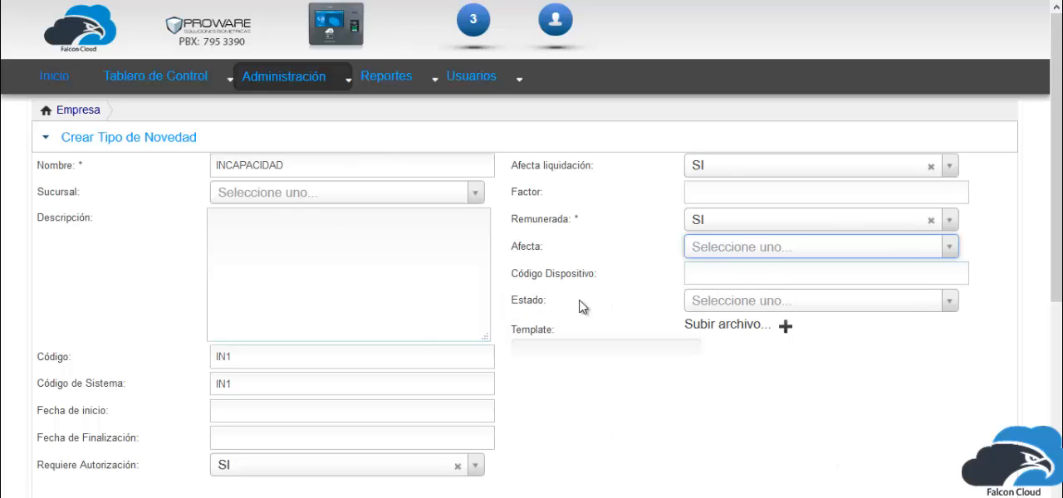
Set Estado to Activo and upload Acta de entrega INSTALACION CARTAGENA (1).docx from the Descargas folder as the novelty type's template.
click(719, 306)
click(726, 389)
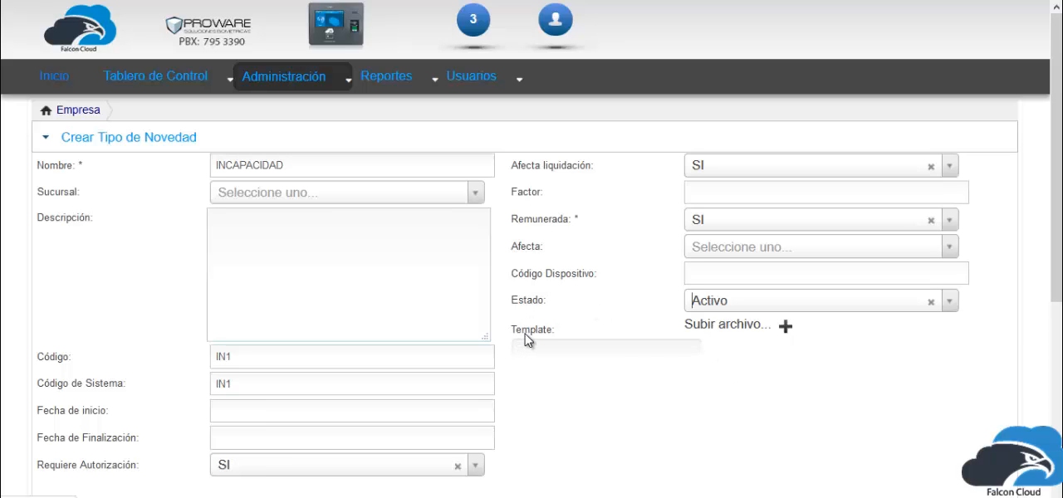
click(786, 327)
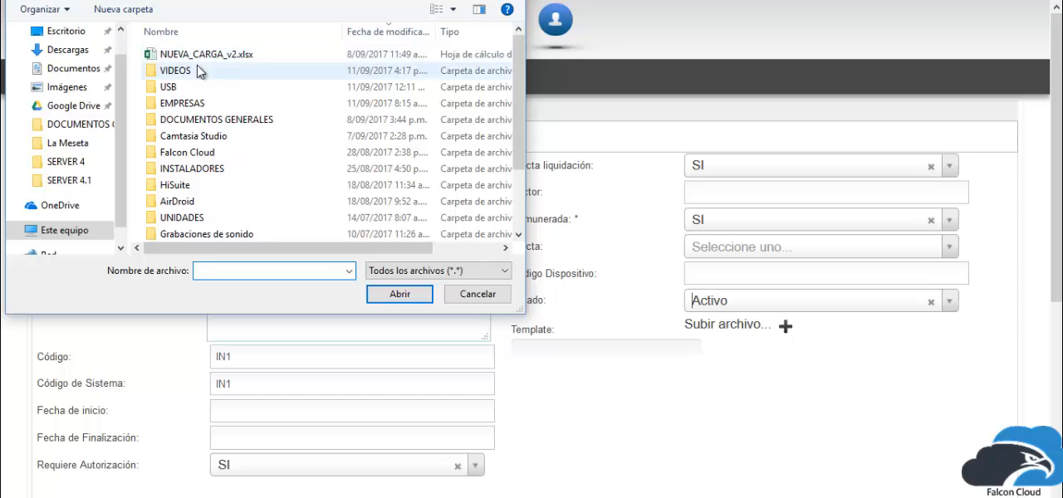
click(83, 70)
scroll(214, 141, down, 2)
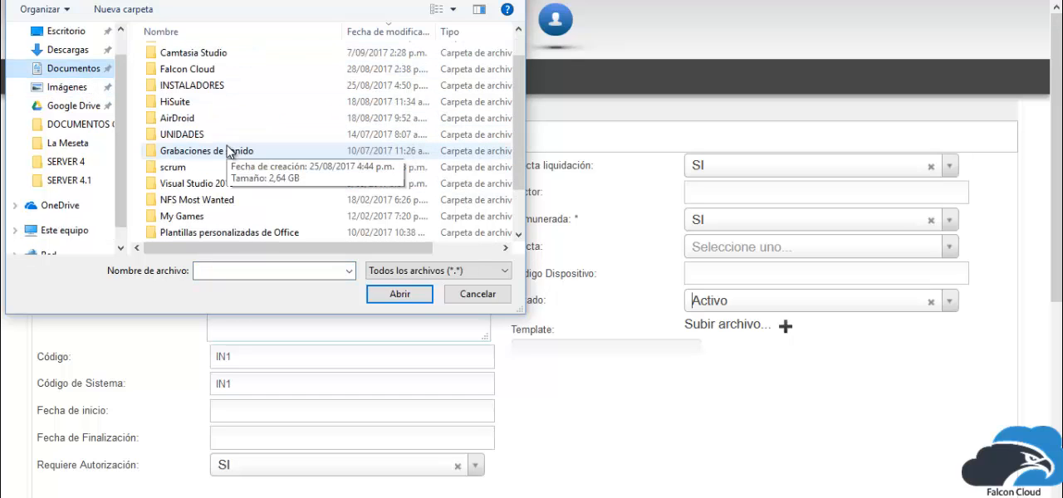
scroll(83, 96, up, 1)
scroll(166, 93, up, 2)
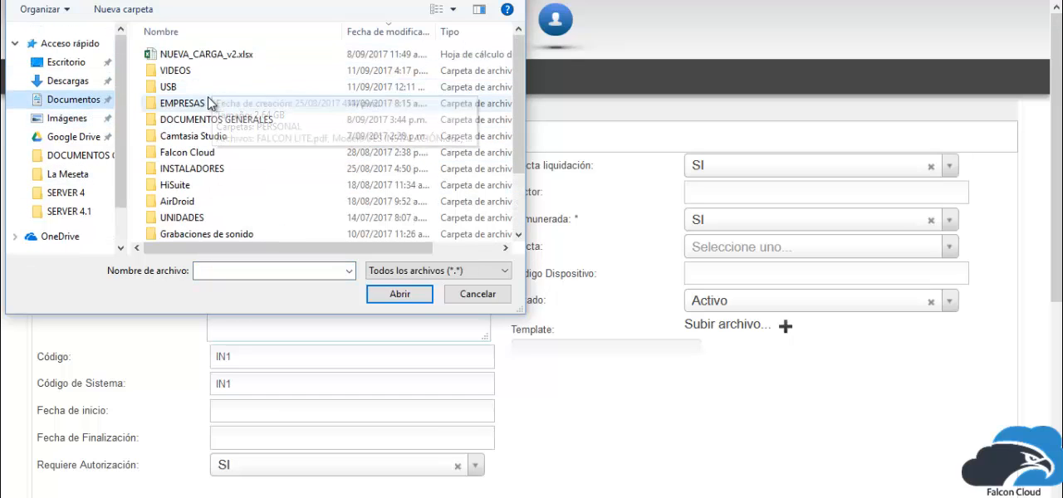
click(70, 118)
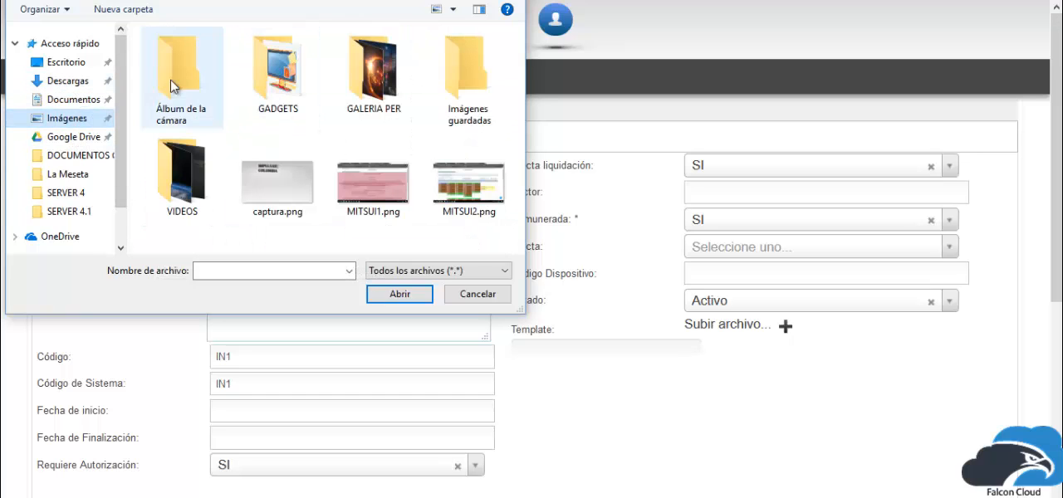
click(70, 81)
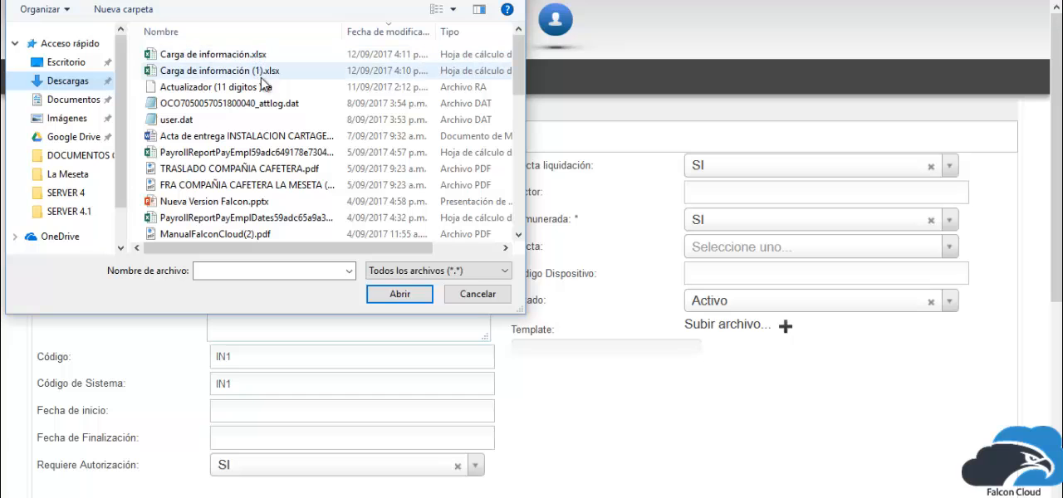
click(209, 138)
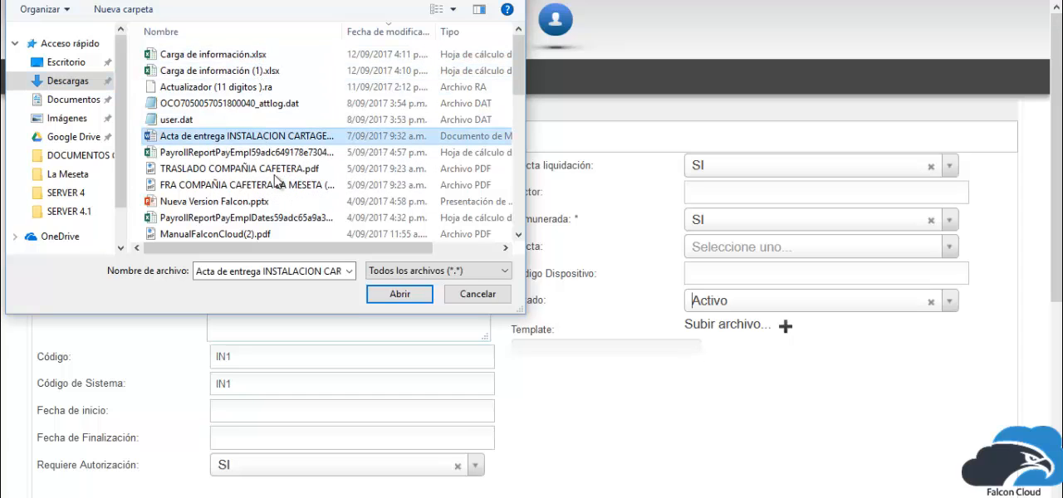
click(400, 295)
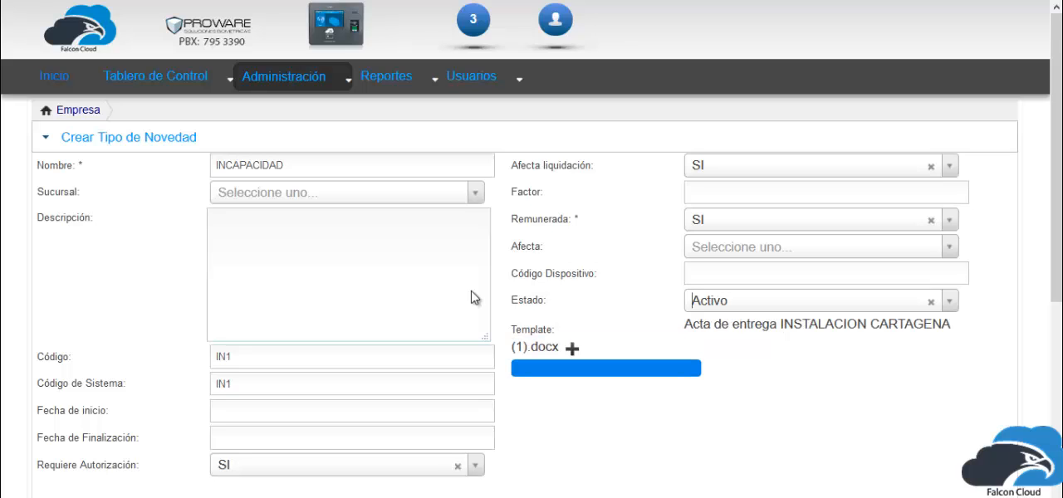
Save the new INCAPACIDAD novelty type.
drag(973, 324, 645, 353)
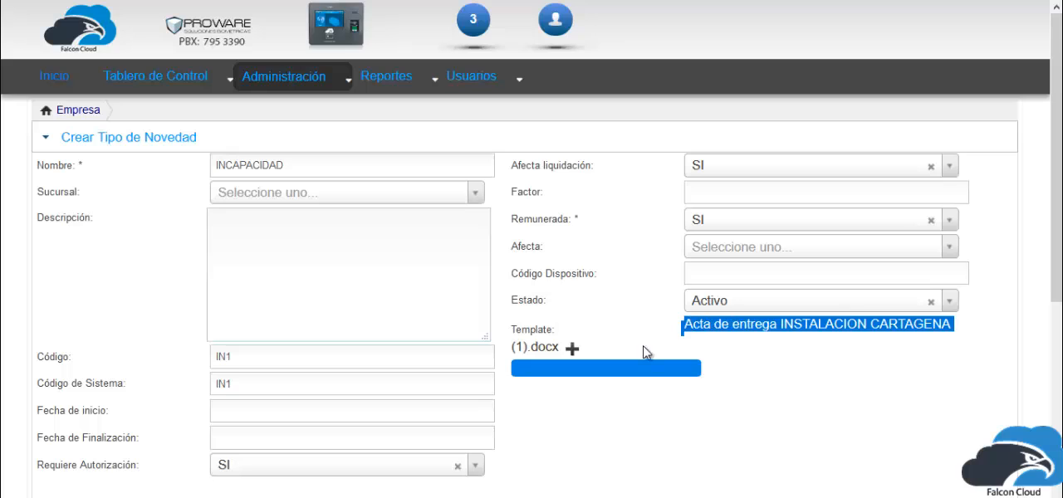
click(838, 366)
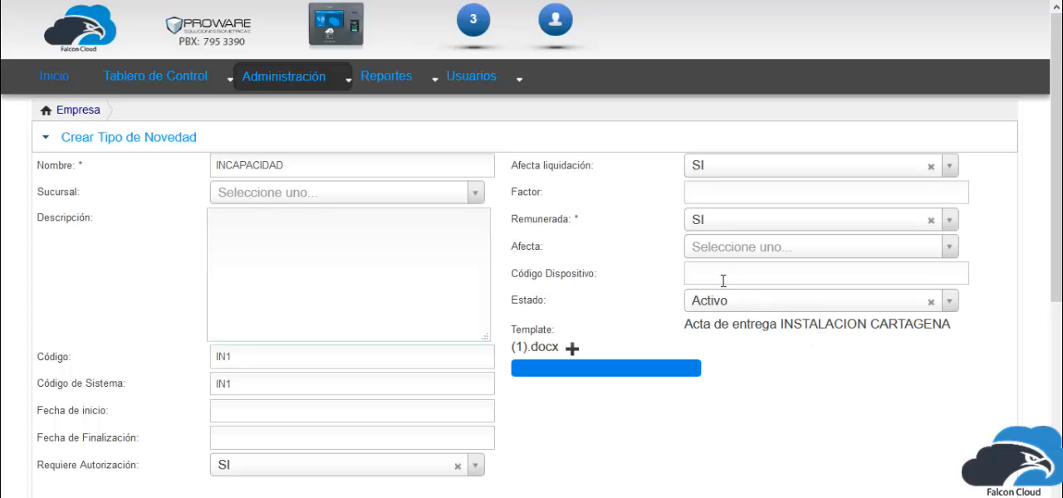
scroll(276, 172, down, 1)
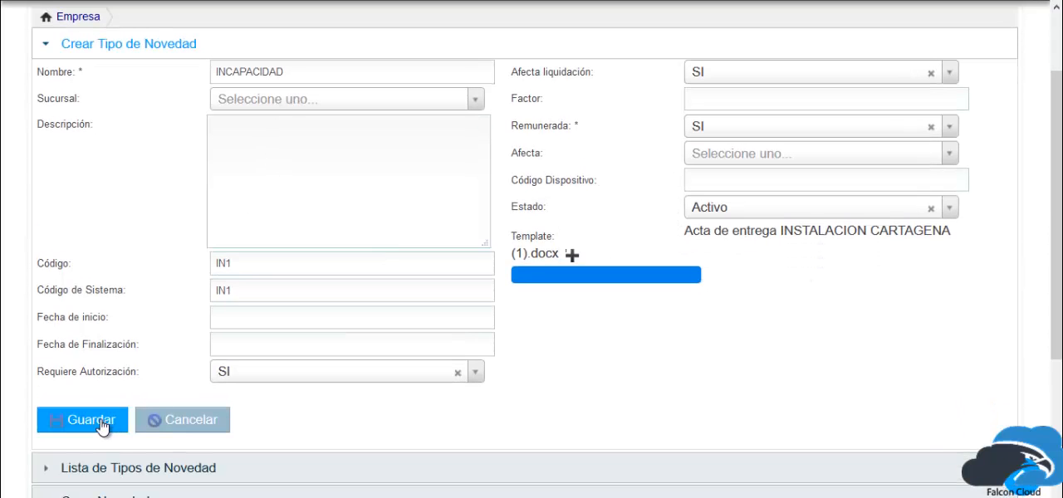
click(98, 421)
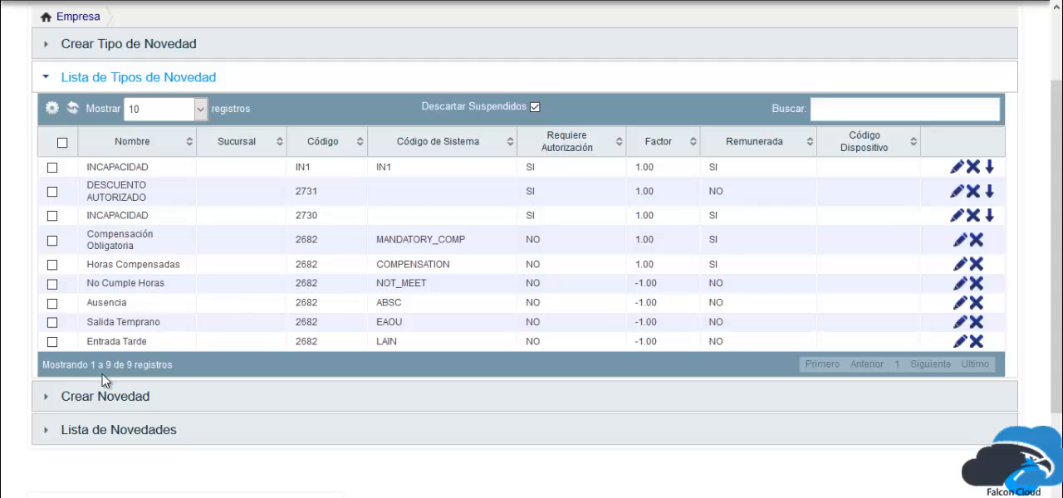
Start creating a new novelty and select the first listed employee in Empleado.
click(91, 402)
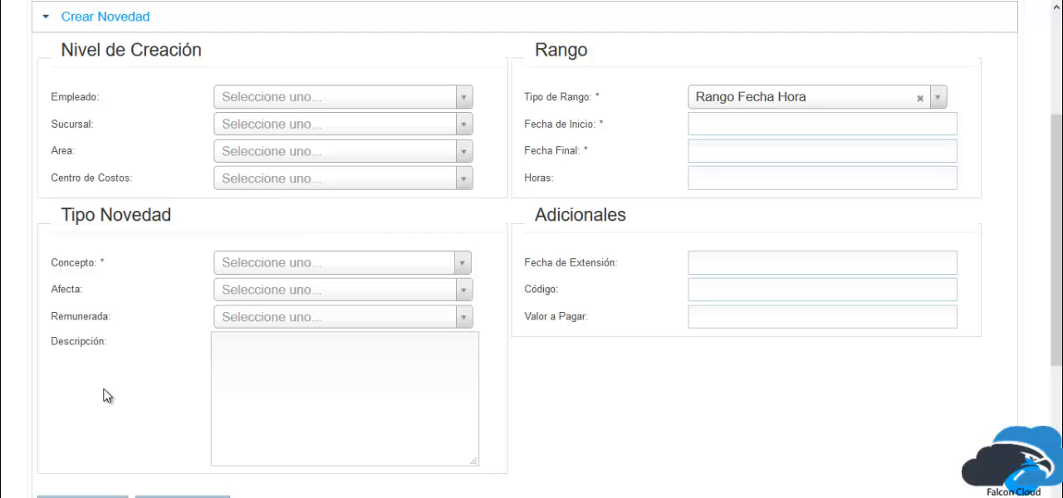
click(290, 111)
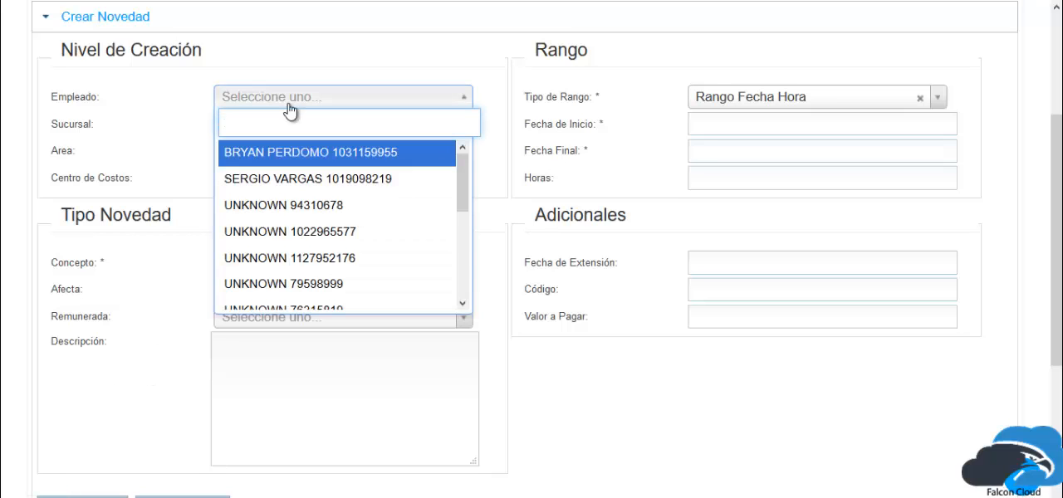
key(Return)
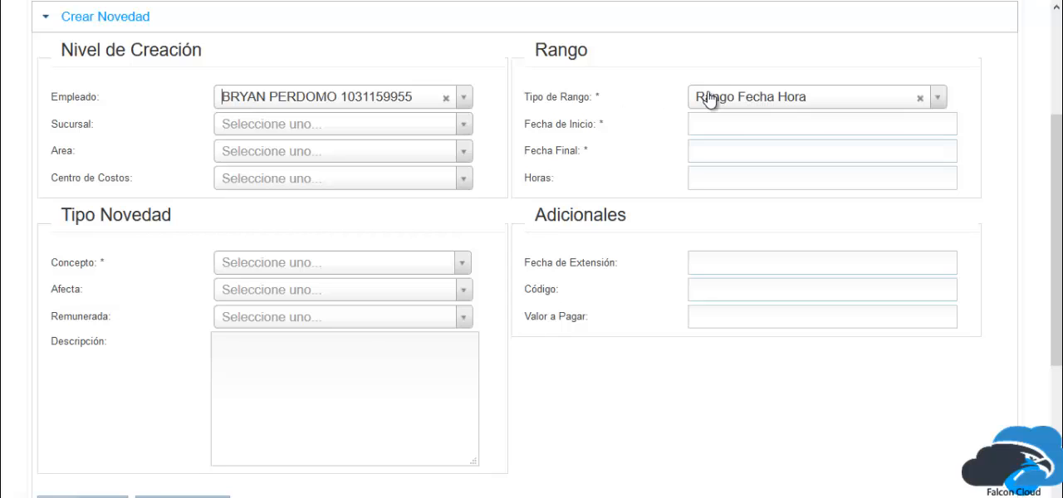
Try Rango de Horas and Horas Totales as the novelty's Tipo de Rango.
click(735, 99)
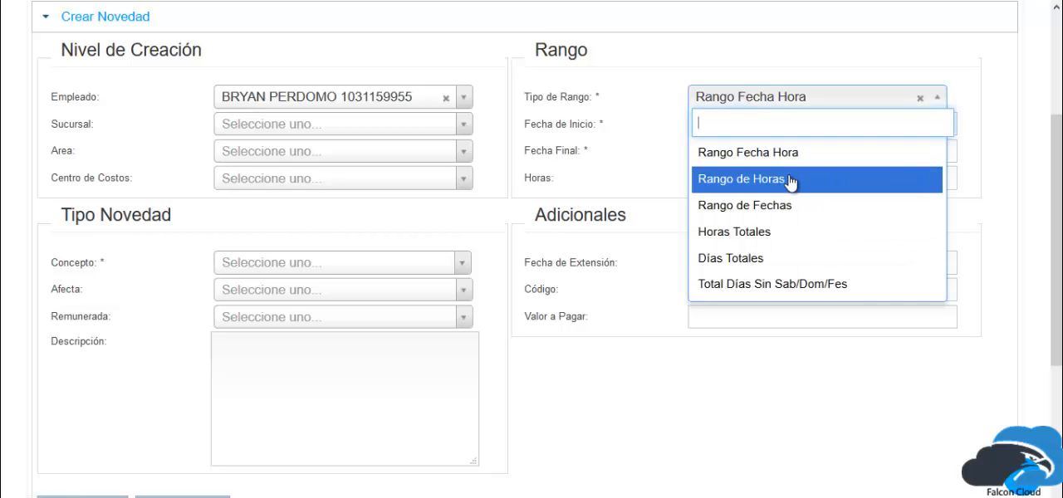
click(789, 178)
click(725, 99)
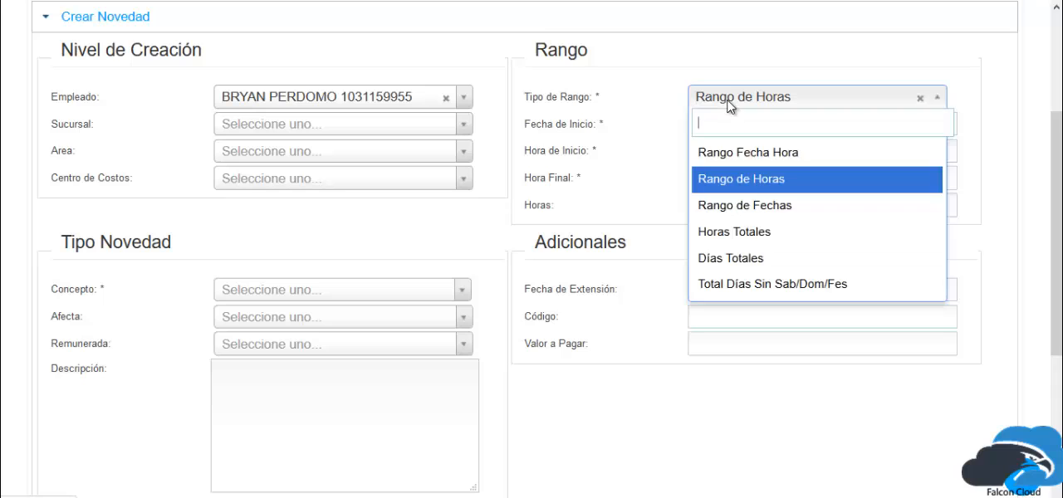
click(746, 234)
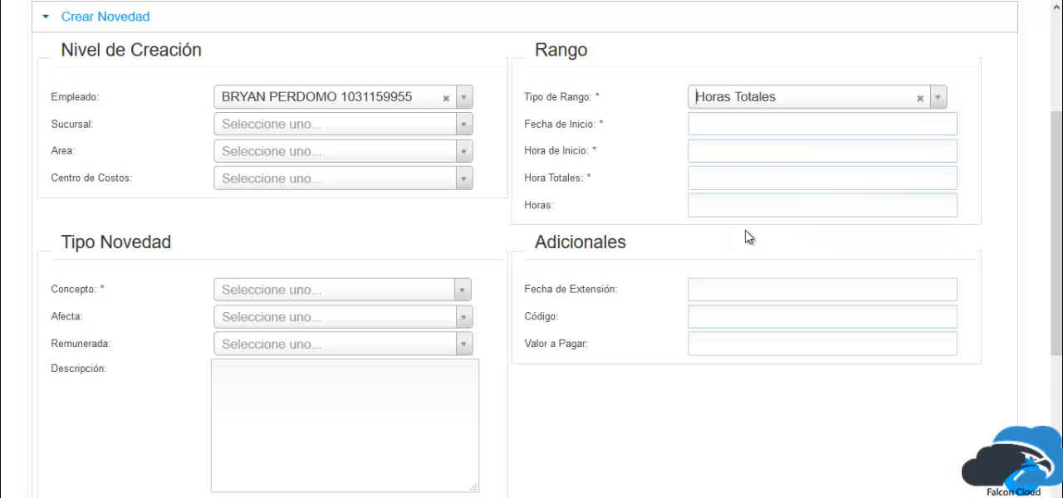
Set the novelty's start date to 2017-09-05, its start time to 04:00 and its total hours to 7.
click(717, 124)
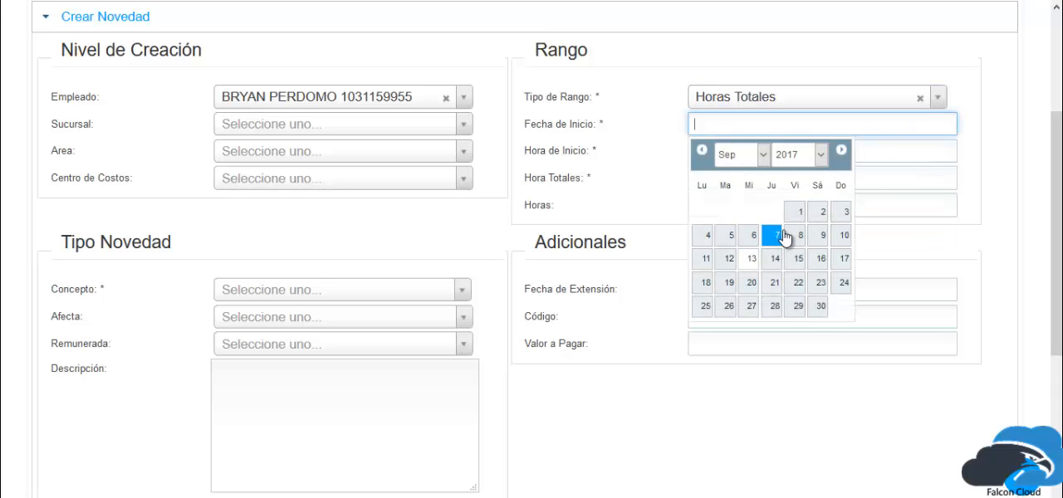
click(726, 239)
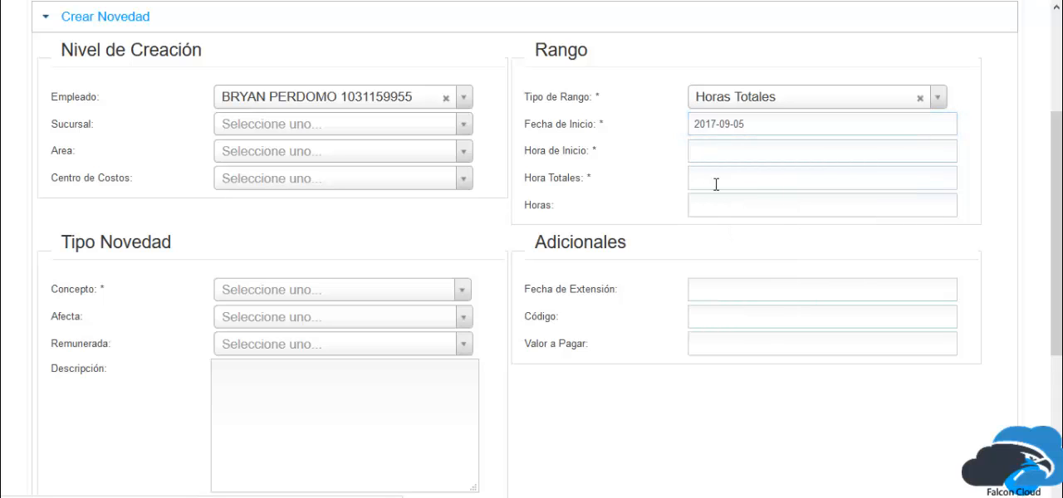
click(726, 156)
drag(759, 226, 772, 226)
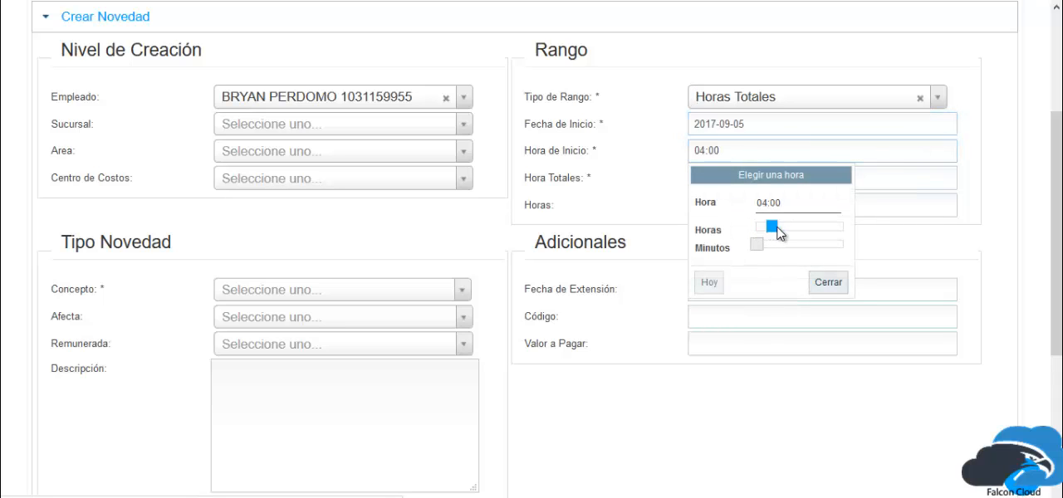
click(891, 178)
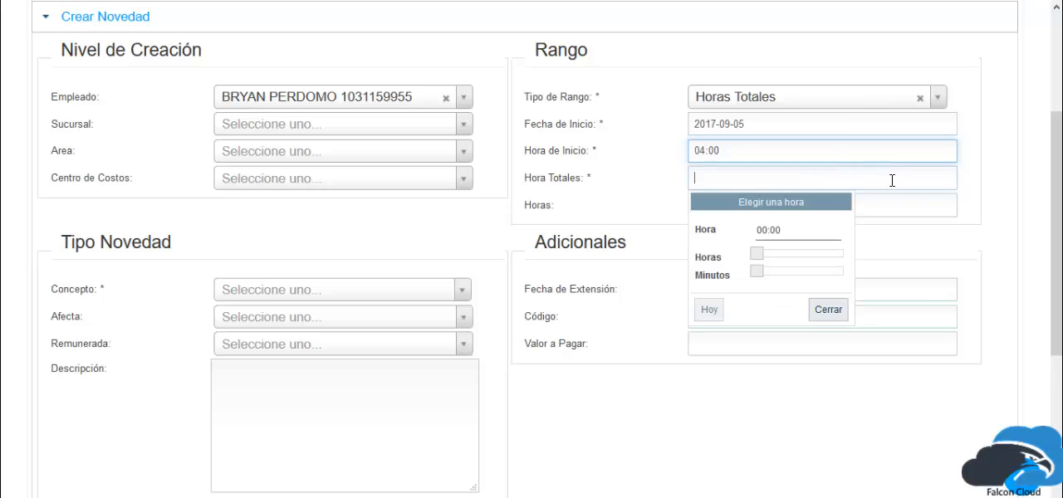
text(7)
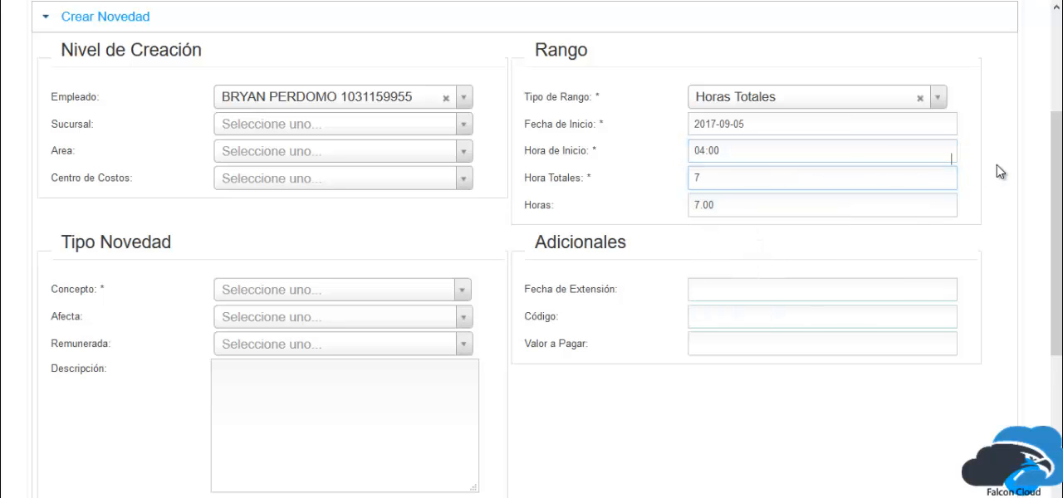
Try Rango Fecha Hora as the Tipo de Rango with September 1, 2017 as the start date.
click(819, 103)
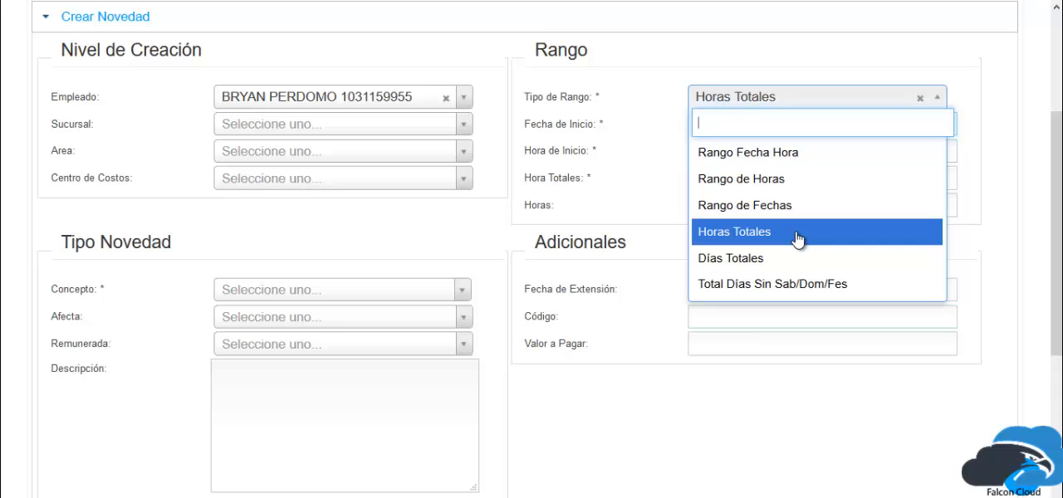
click(796, 152)
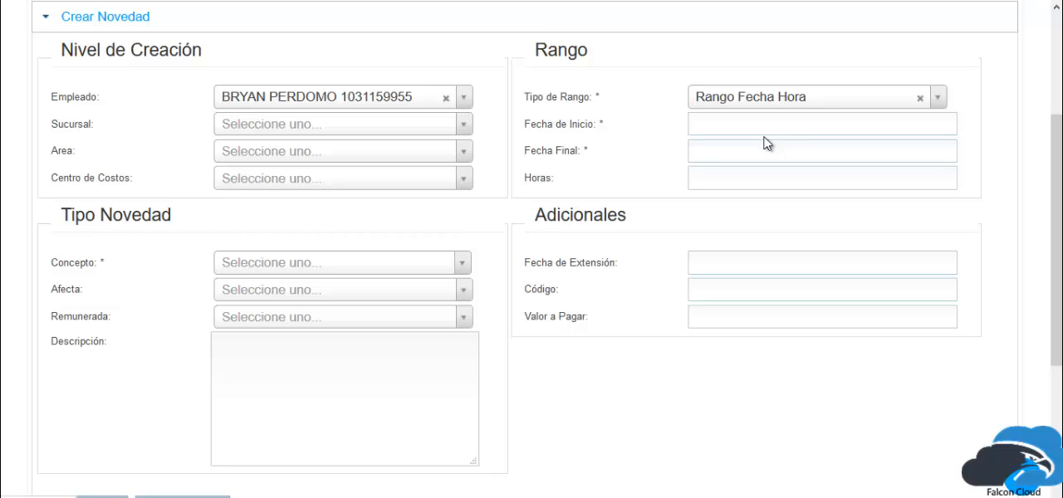
click(757, 124)
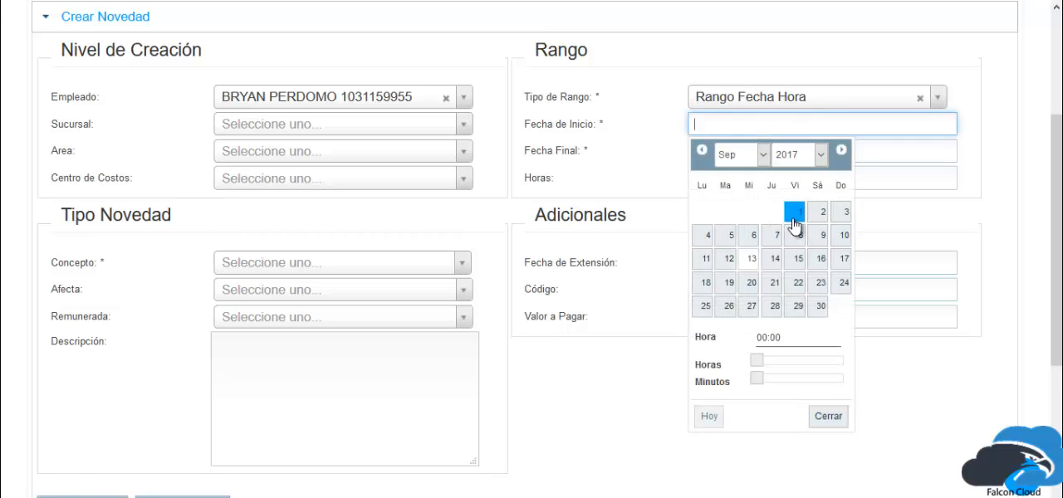
click(795, 212)
Set Tipo de Rango to Días Totales, with start date 2017-09-01 and 6 total days.
click(815, 98)
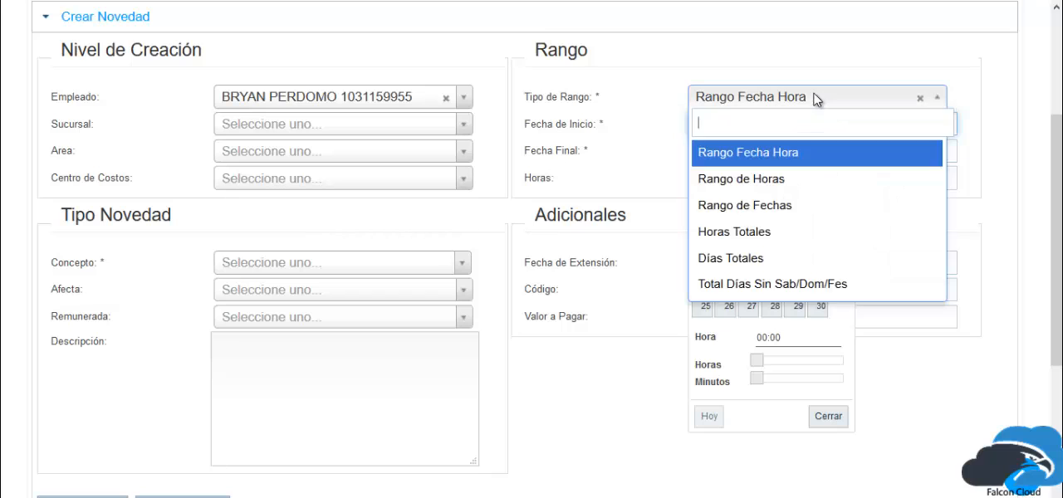
click(783, 258)
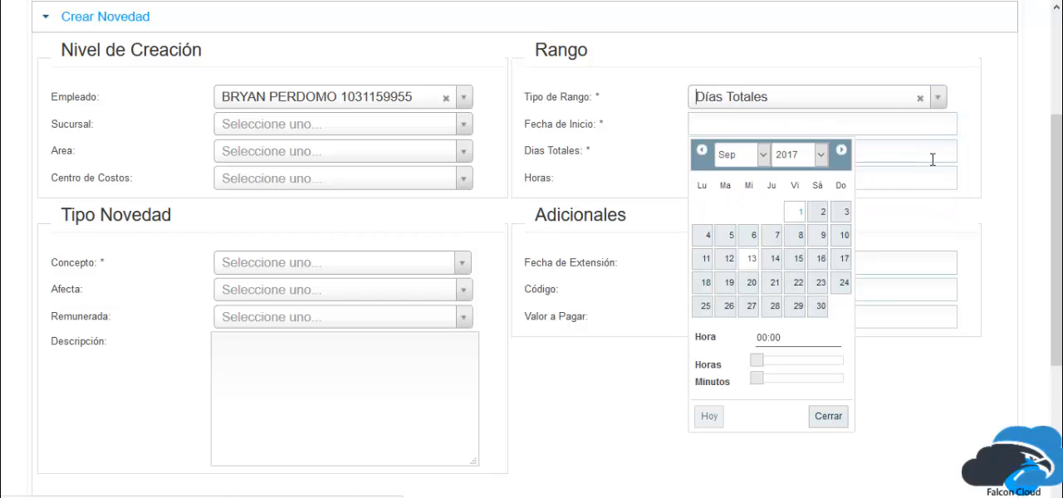
click(888, 123)
click(795, 213)
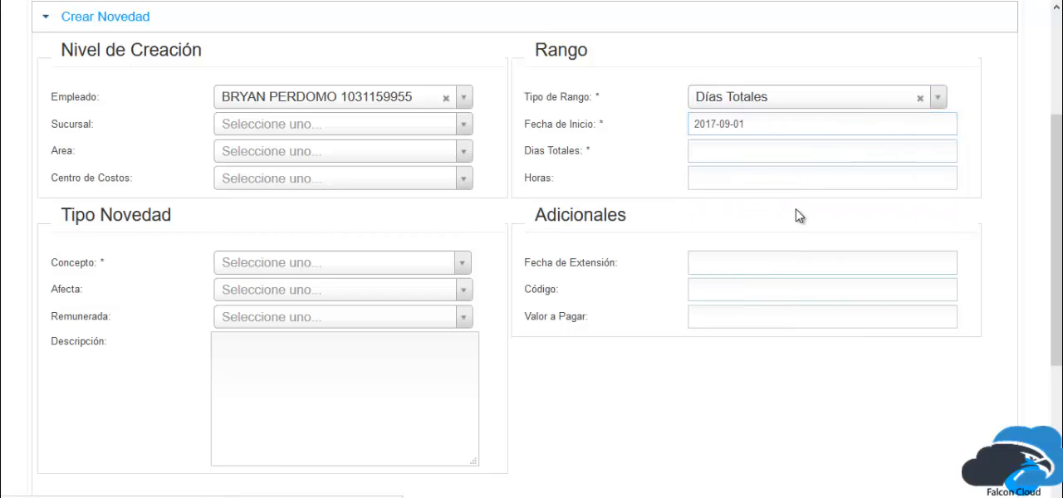
click(775, 149)
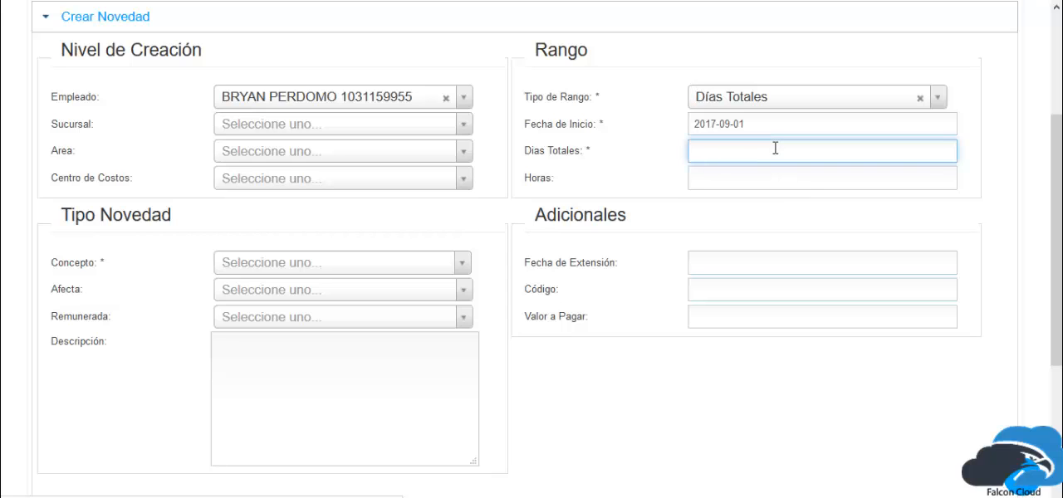
text(6)
click(1006, 154)
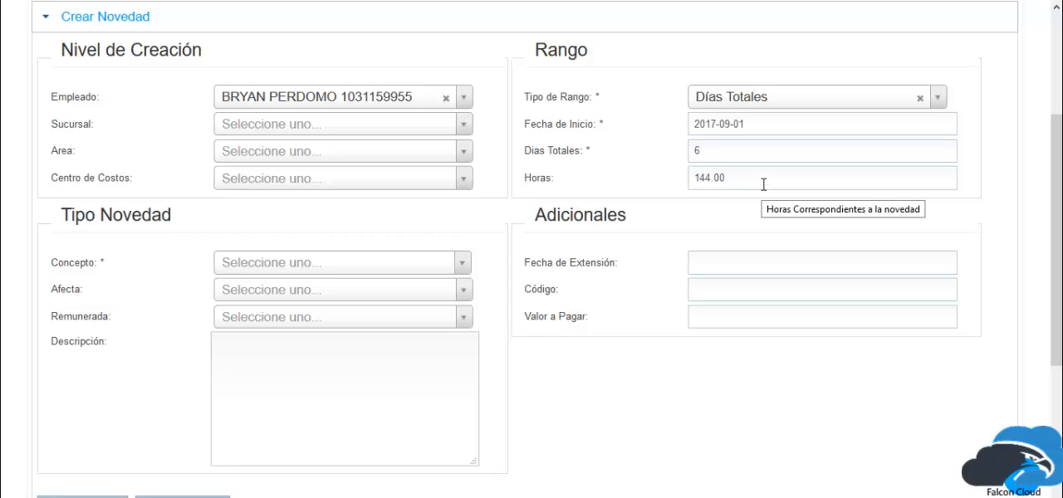
drag(763, 184, 686, 177)
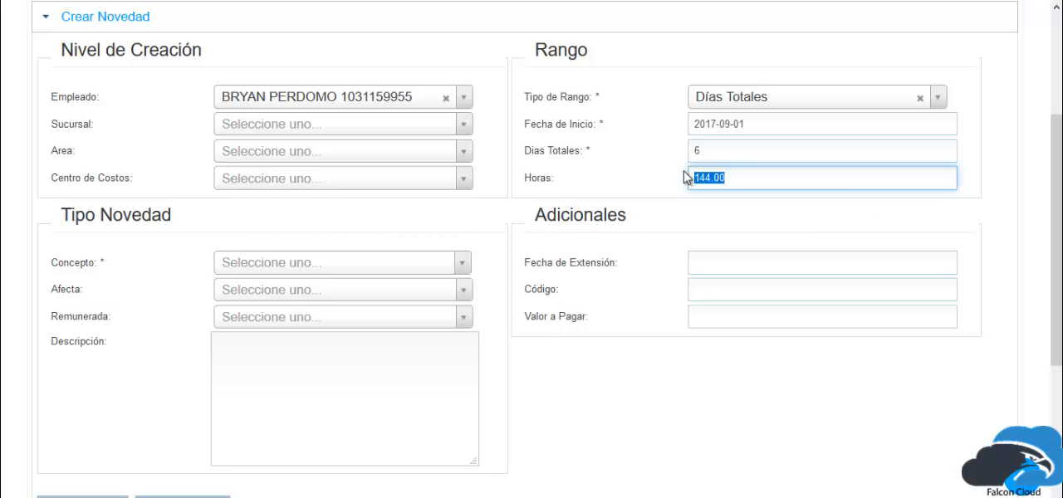
double_click(720, 152)
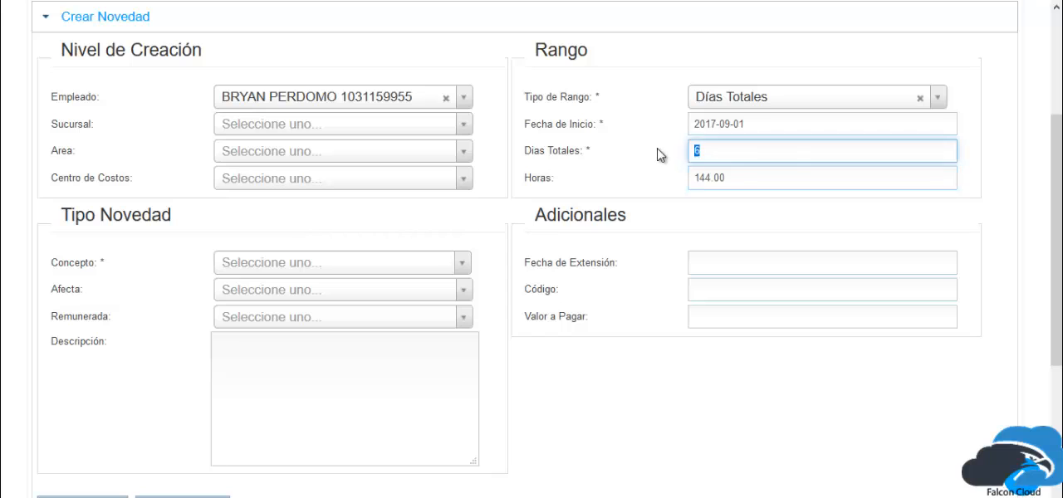
Try 1 and 2 as the novelty's Días Totales and settle on 3.
text(1)
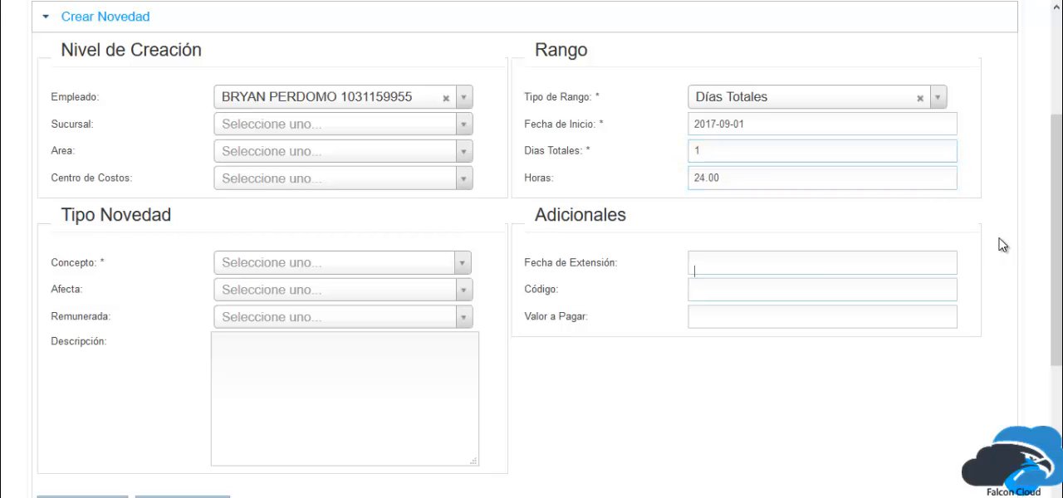
double_click(745, 153)
text(2)
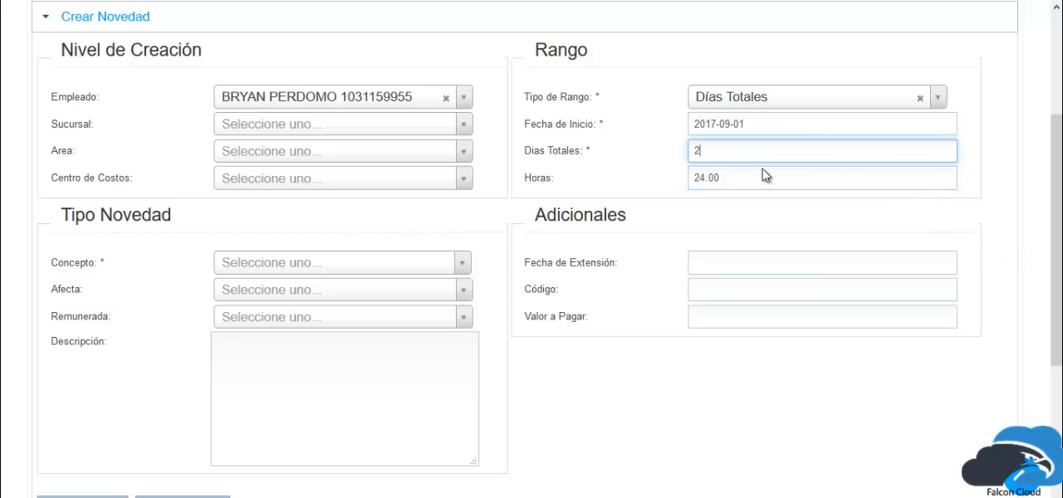
click(1036, 190)
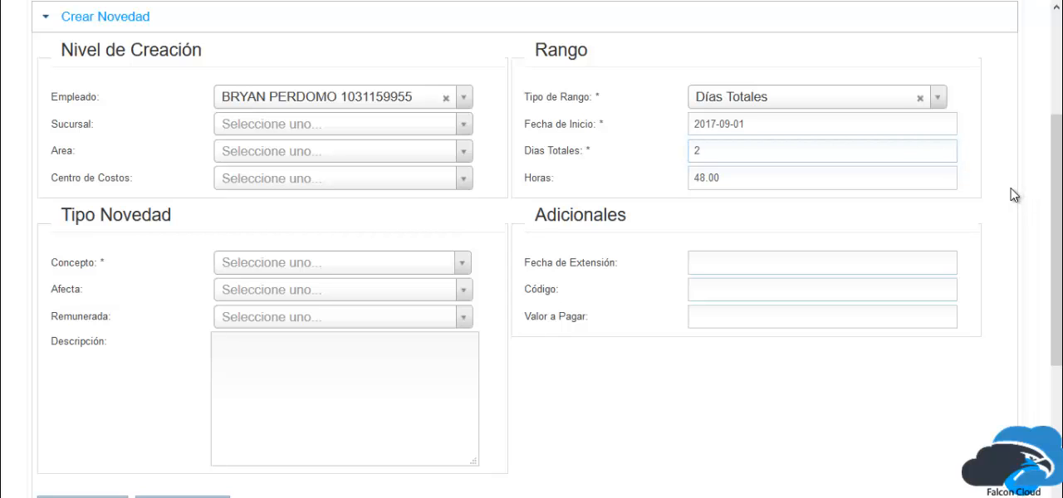
double_click(687, 154)
text(3)
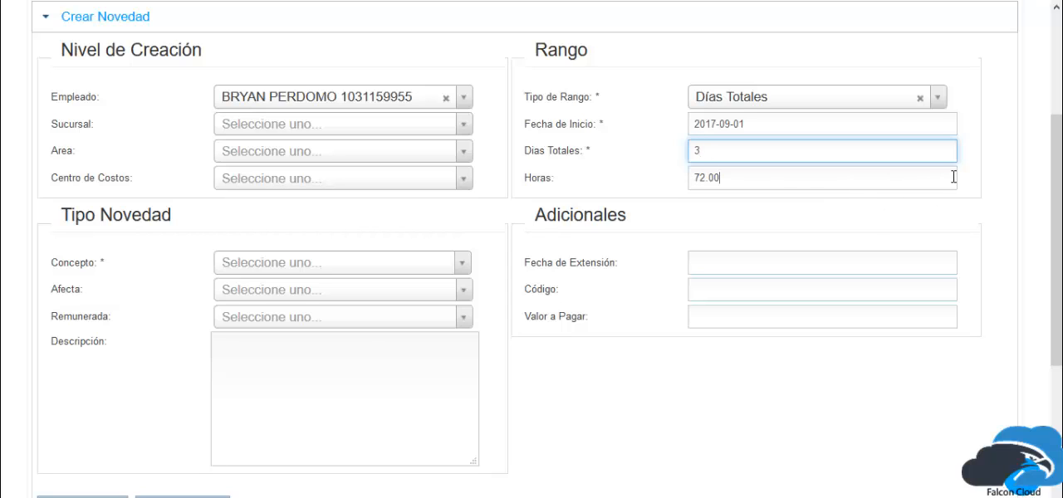
Try 24 as the novelty's Horas value and clear it.
drag(954, 174, 652, 175)
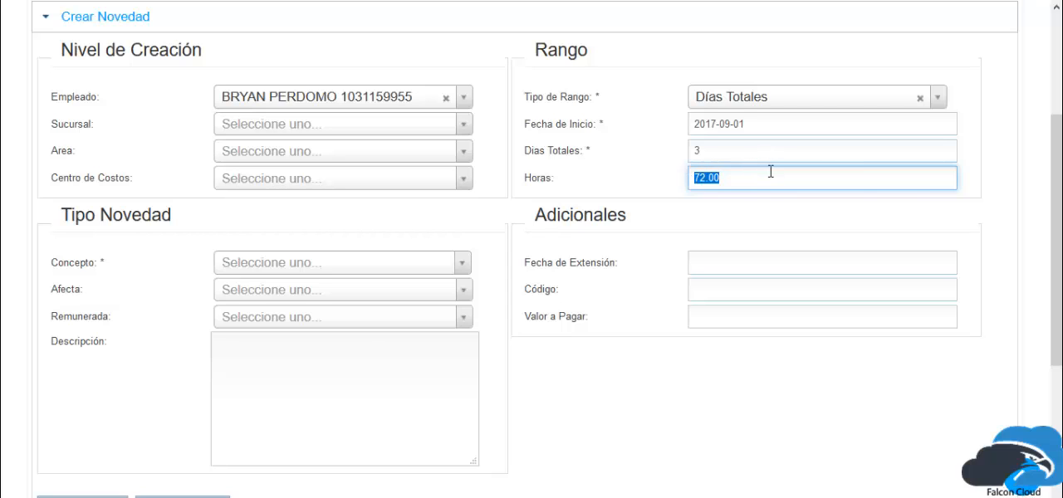
text(24)
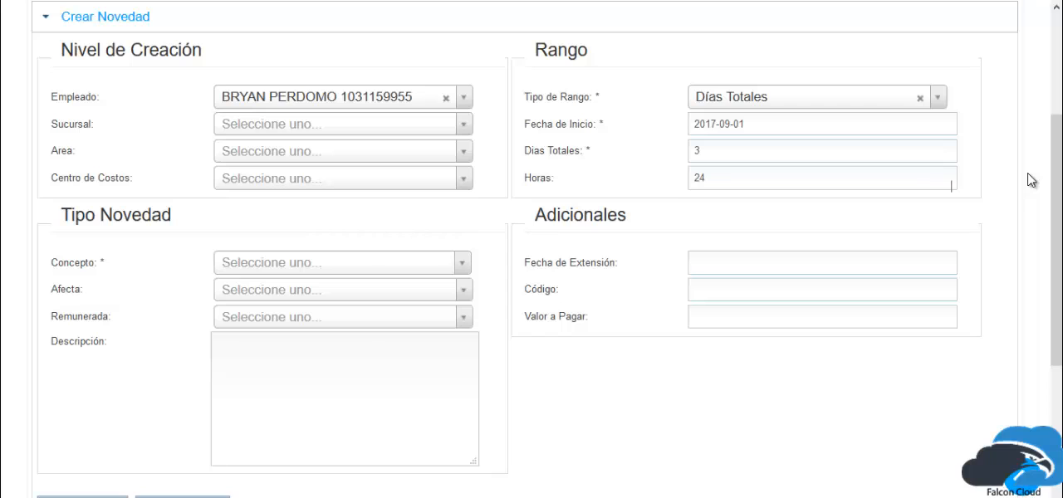
drag(902, 181, 459, 167)
key(BackSpace)
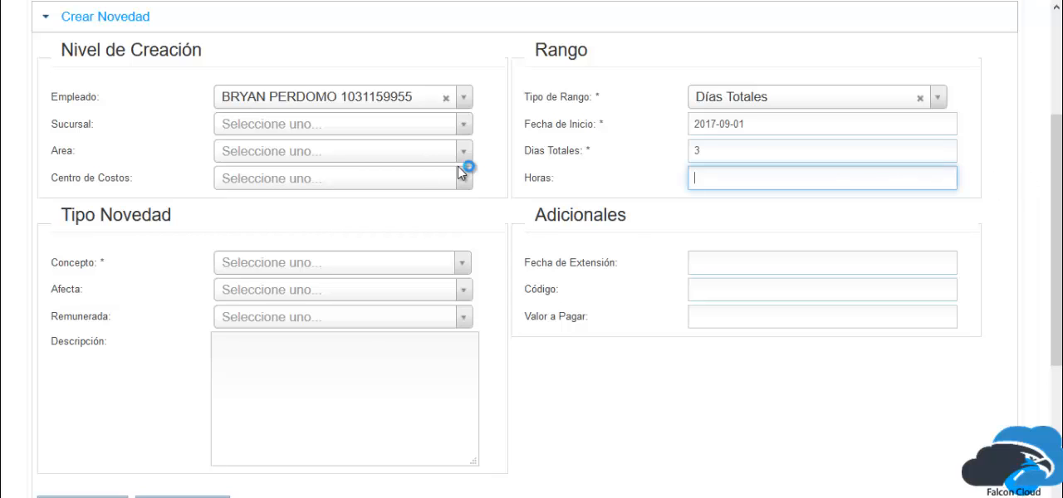
click(719, 214)
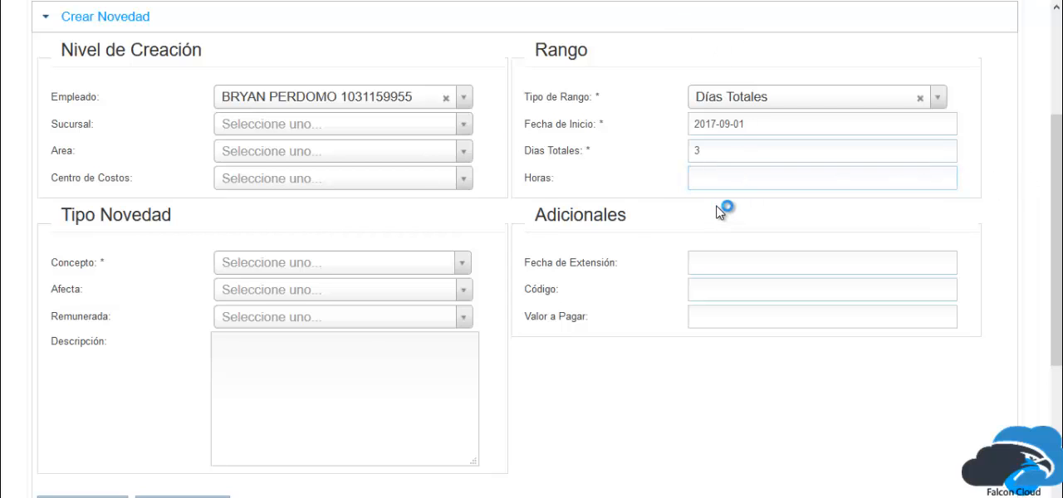
Re-enter 3 as the novelty's Días Totales to recalculate the hours.
click(706, 147)
drag(708, 145, 672, 144)
text(3)
click(819, 198)
Set the novelty's Concepto to INCAPACIDAD IN1.
click(283, 264)
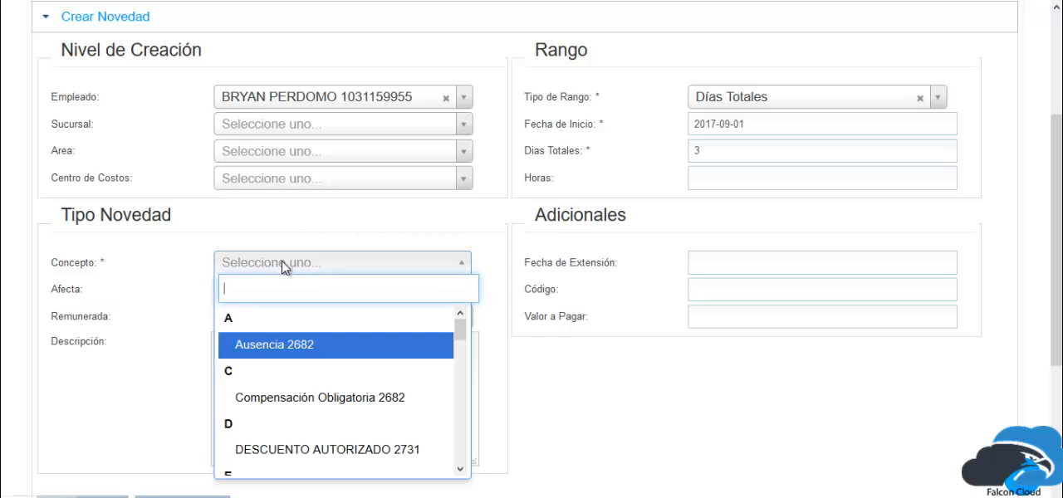
text(IN)
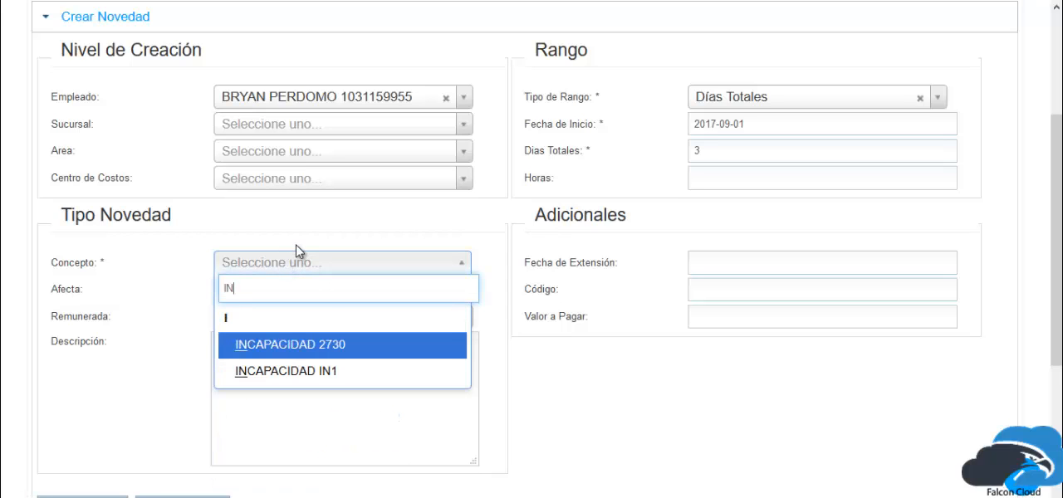
key(Down)
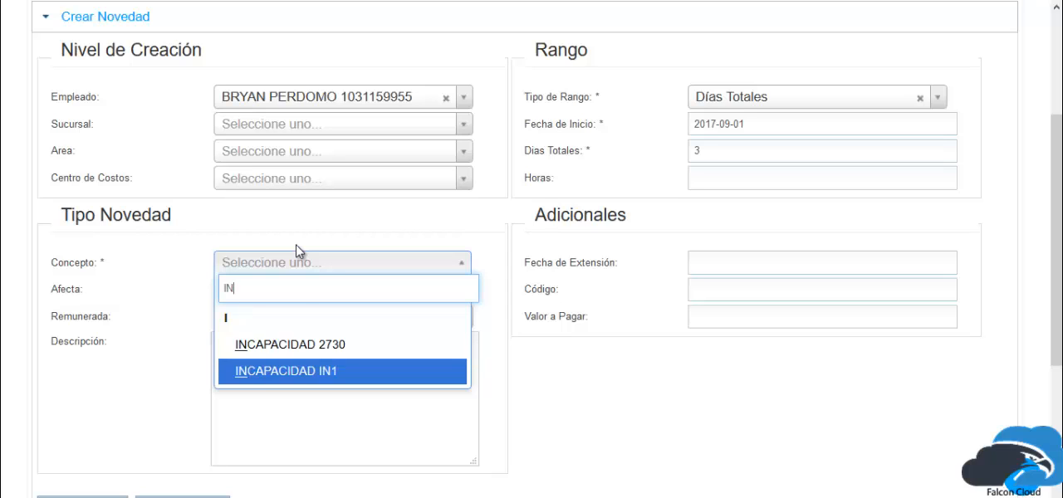
key(Return)
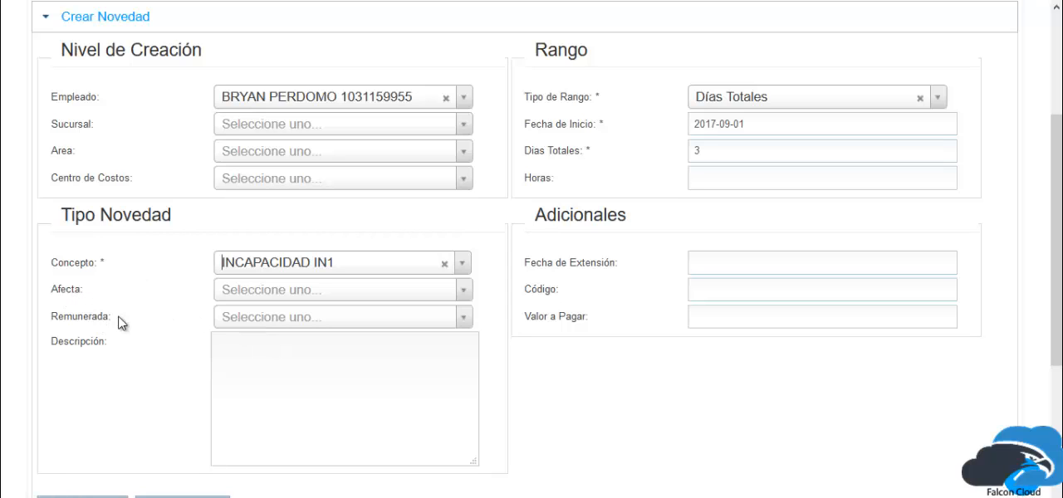
Try NO as the novelty's Remunerada option and clear the selection.
drag(116, 319, 50, 322)
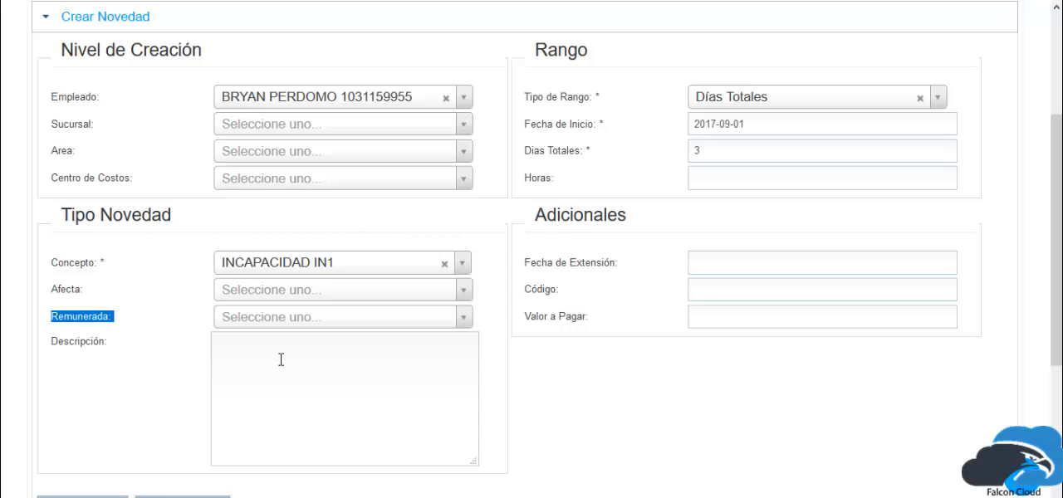
click(269, 290)
click(148, 332)
click(238, 318)
click(241, 373)
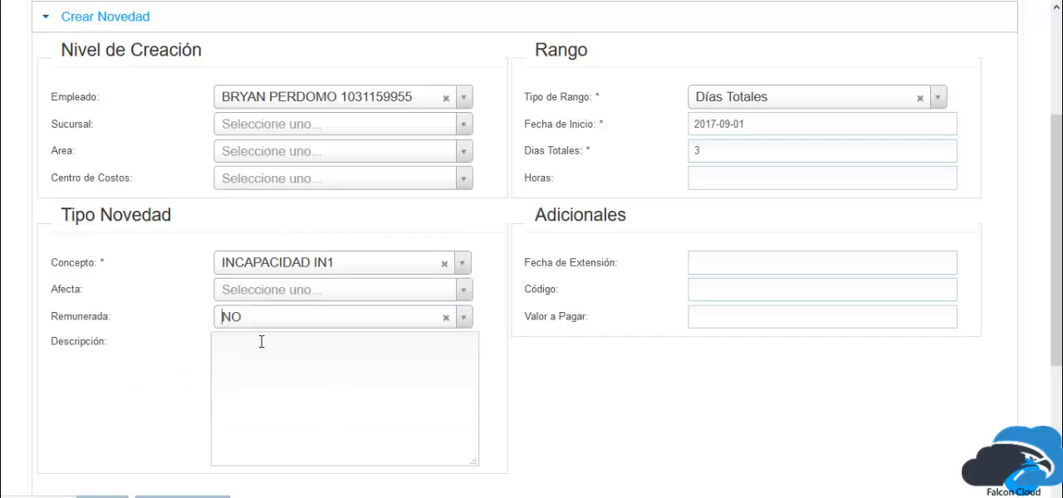
click(446, 318)
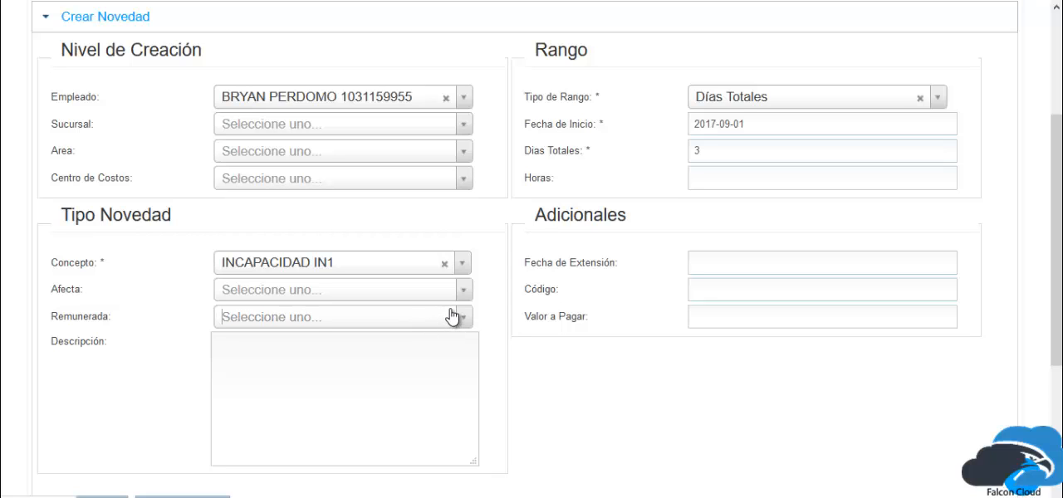
Set the novelty's Fecha de Extensión to 2017-09-17 at 17:00.
drag(626, 218, 519, 212)
click(518, 242)
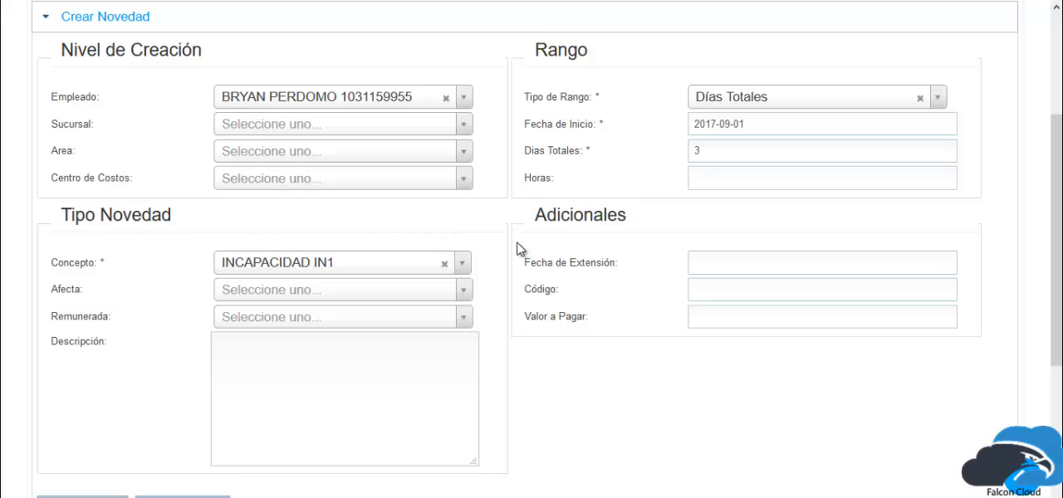
click(766, 253)
scroll(736, 242, up, 2)
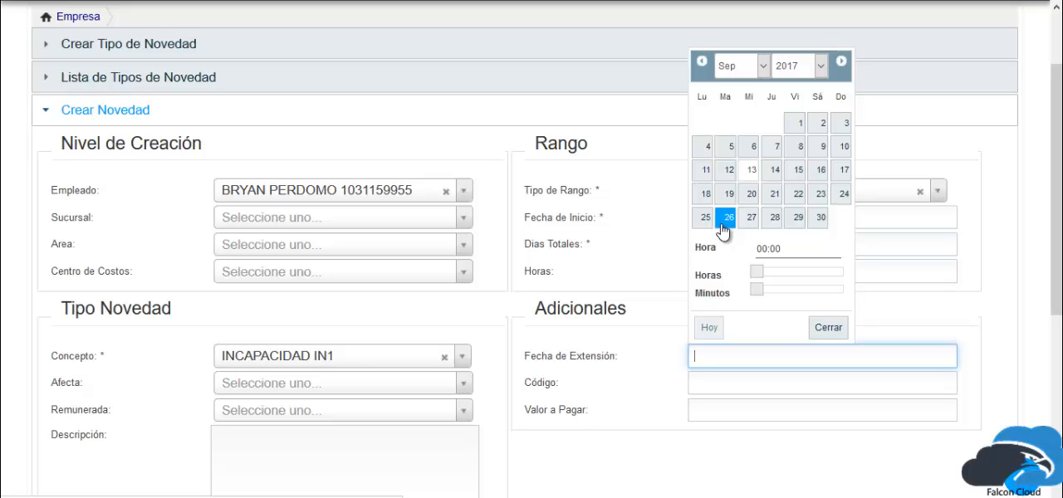
click(620, 281)
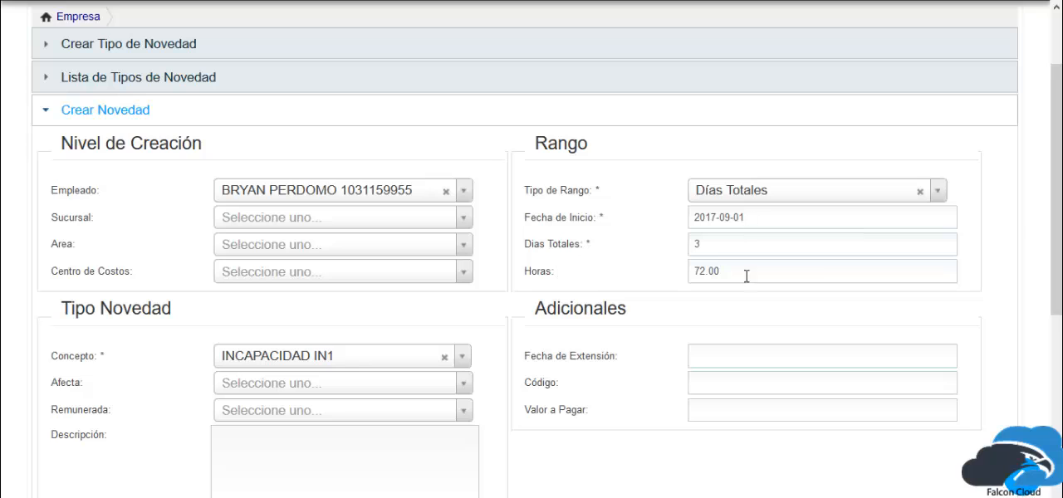
click(728, 349)
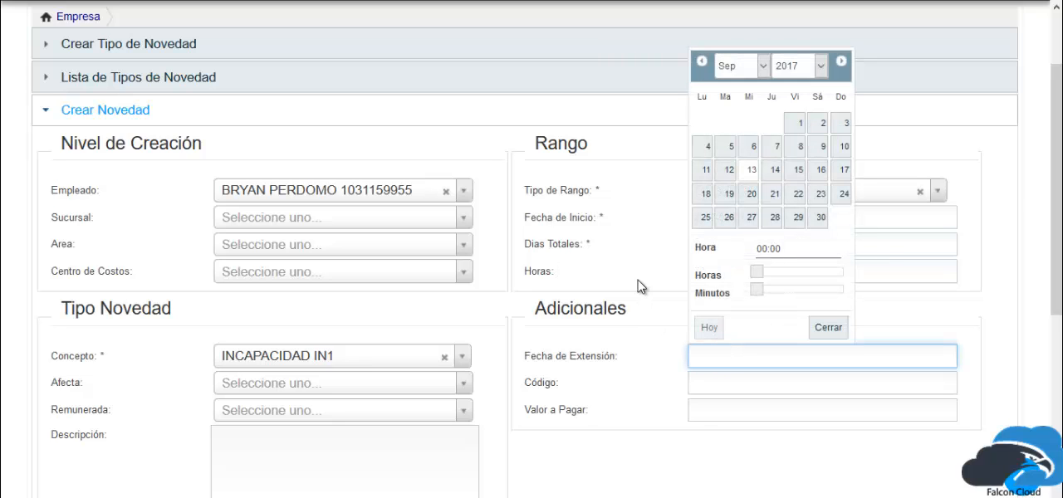
click(843, 170)
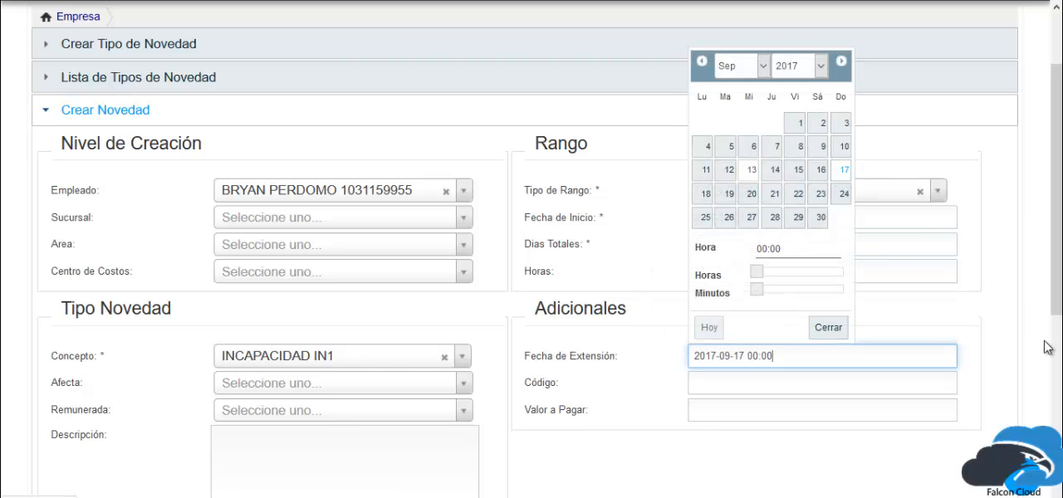
drag(799, 273, 822, 276)
click(829, 329)
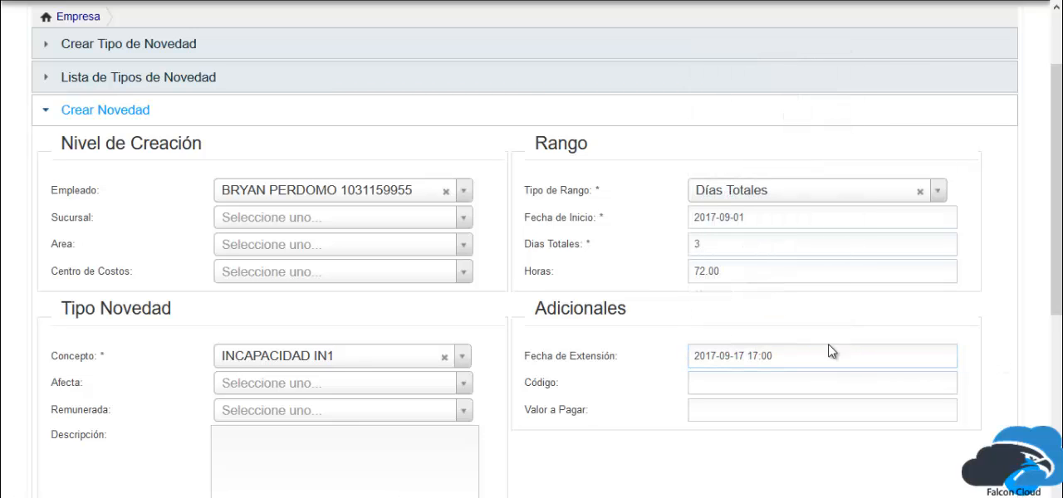
Try EG as the novelty's Código and clear it.
click(769, 387)
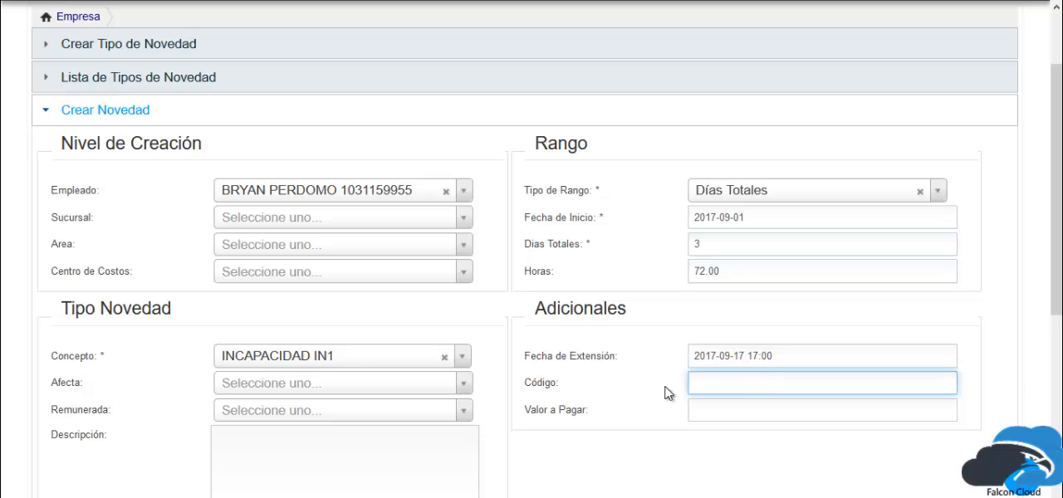
drag(567, 385, 523, 396)
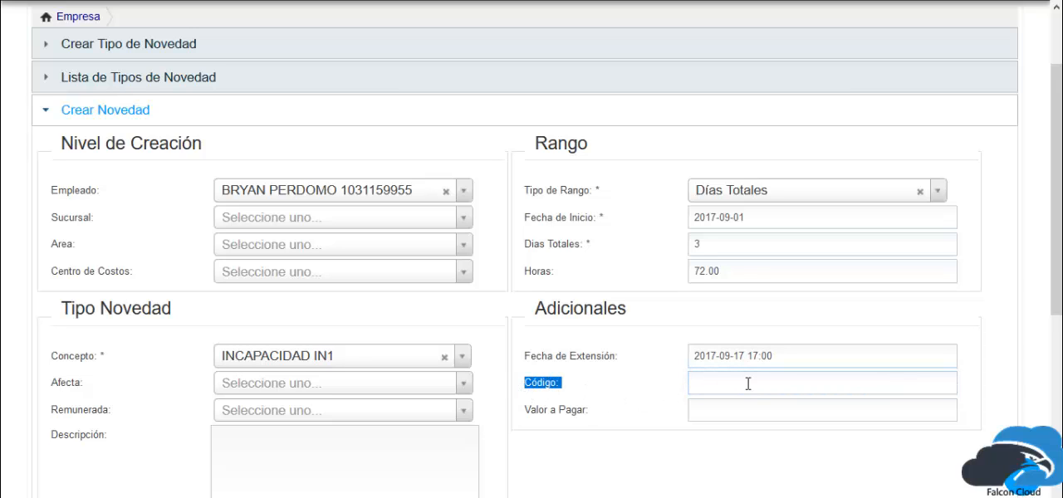
click(774, 382)
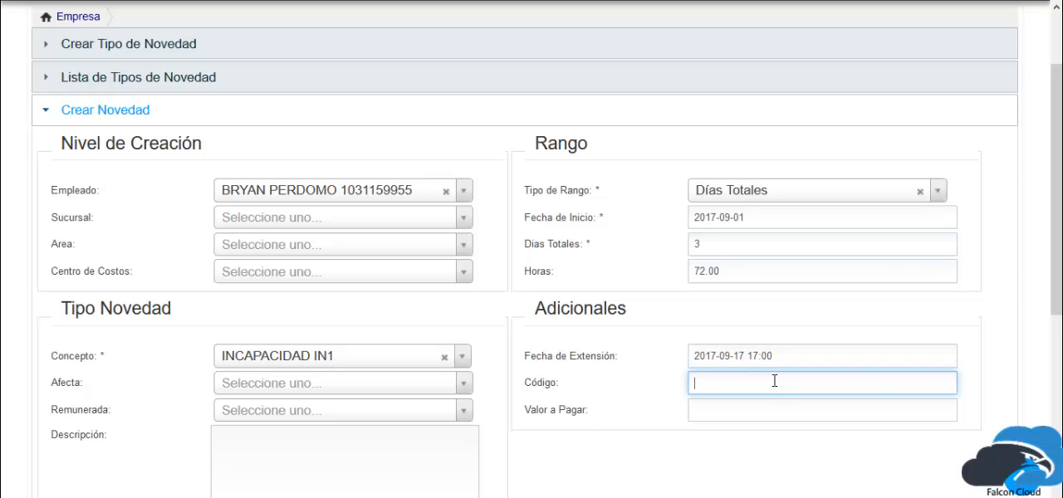
text(EG)
click(986, 335)
drag(845, 388, 656, 380)
key(BackSpace)
Try $ 50.000 as the novelty's Valor a Pagar and clear the amount.
click(716, 410)
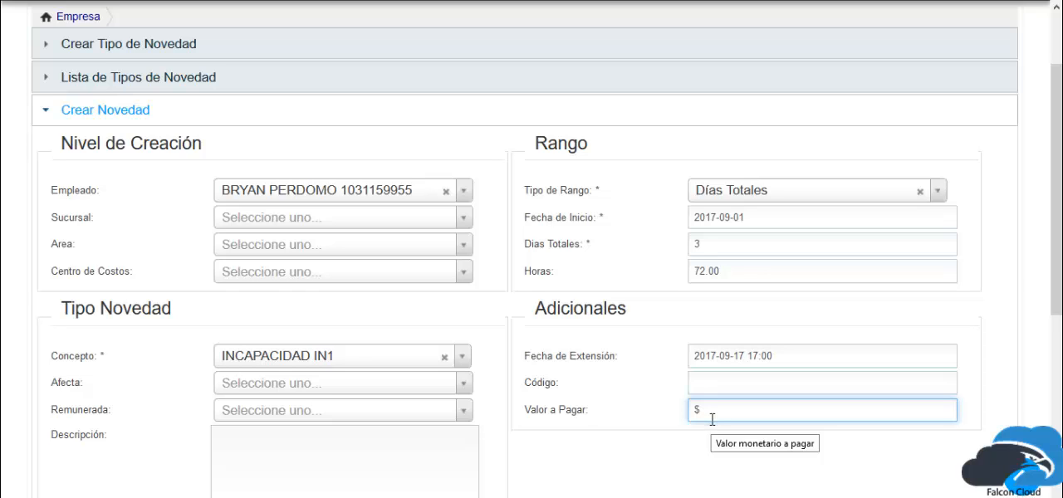
click(383, 356)
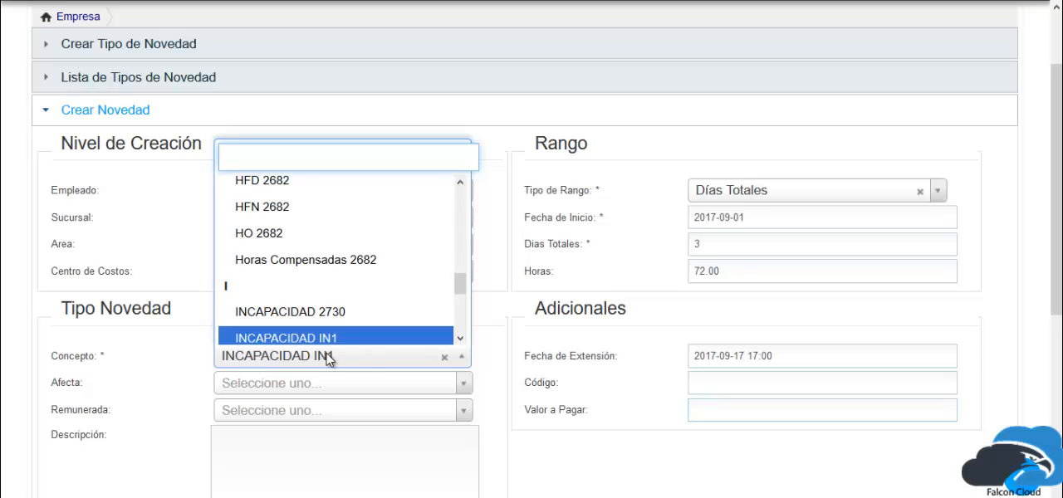
click(653, 435)
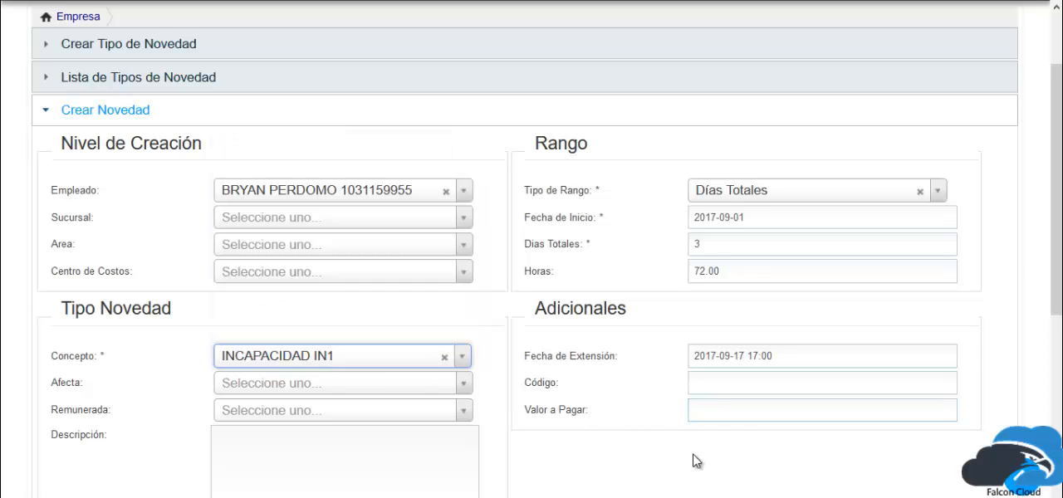
click(745, 416)
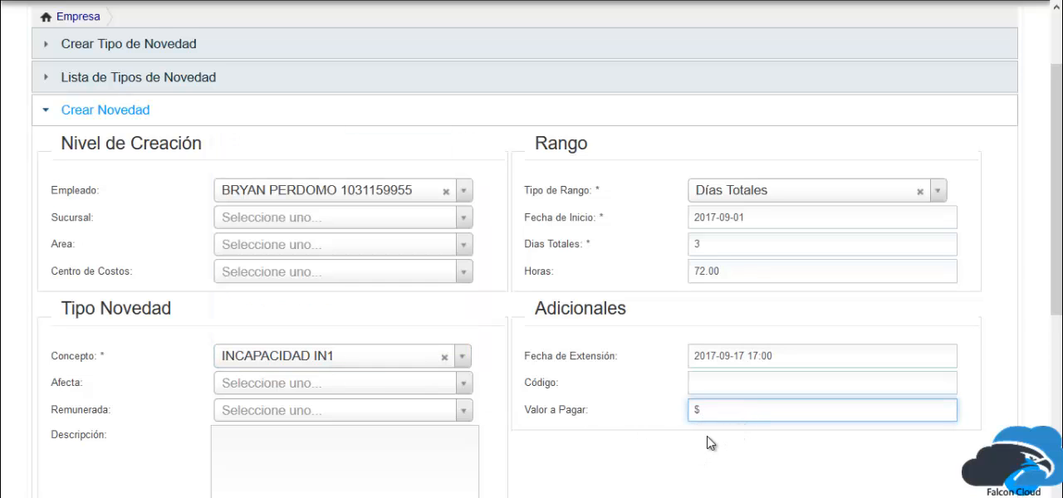
text(50.000)
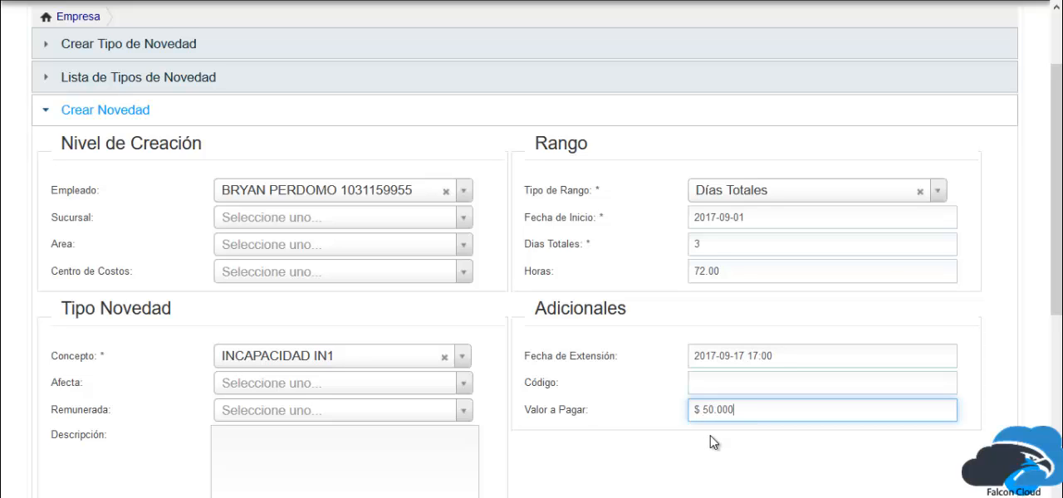
click(899, 486)
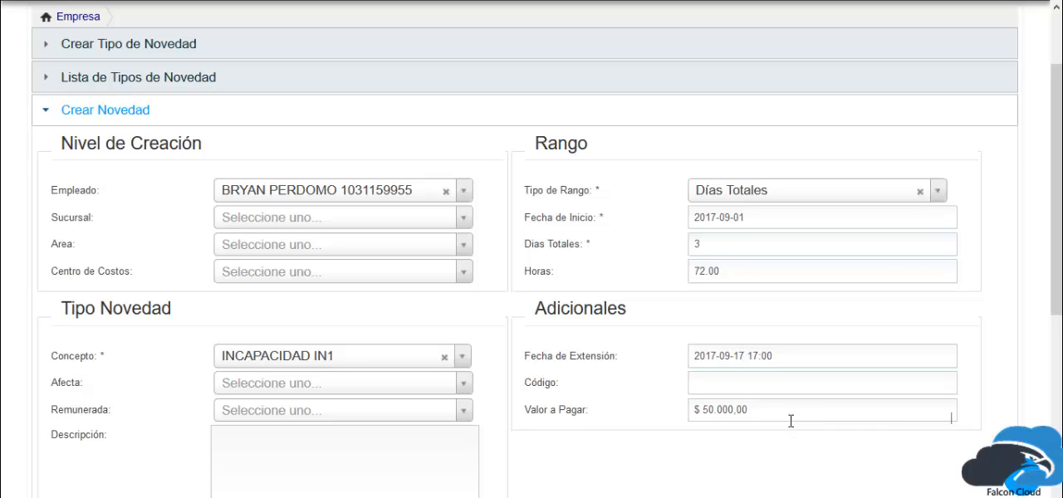
drag(790, 419, 613, 408)
key(BackSpace)
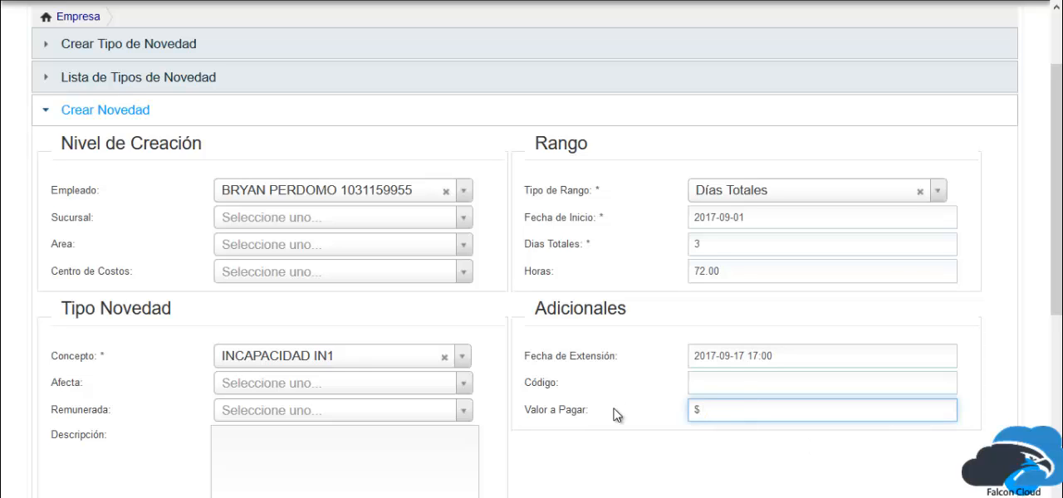
Save the completed novelty and view it in the Lista de Novedades.
scroll(214, 349, down, 3)
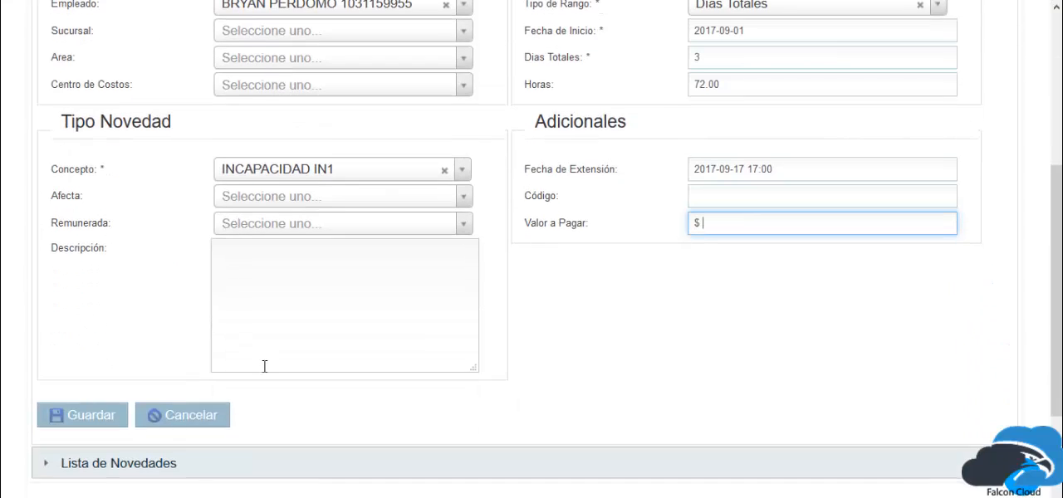
scroll(262, 366, up, 2)
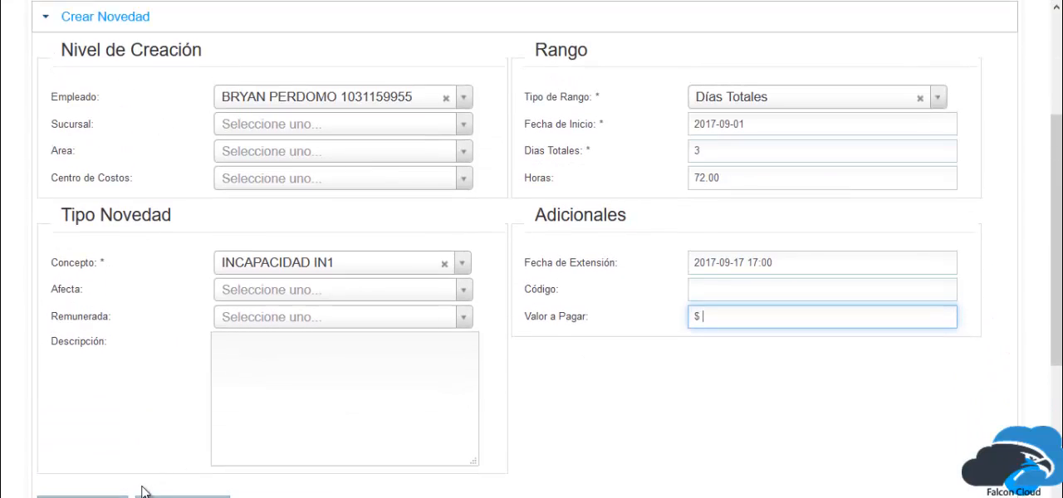
click(83, 497)
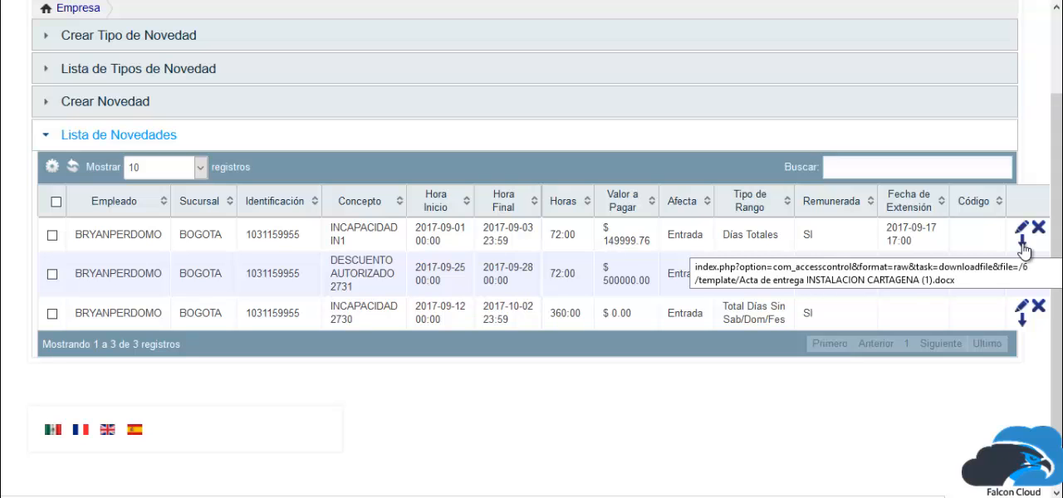
scroll(1023, 251, up, 2)
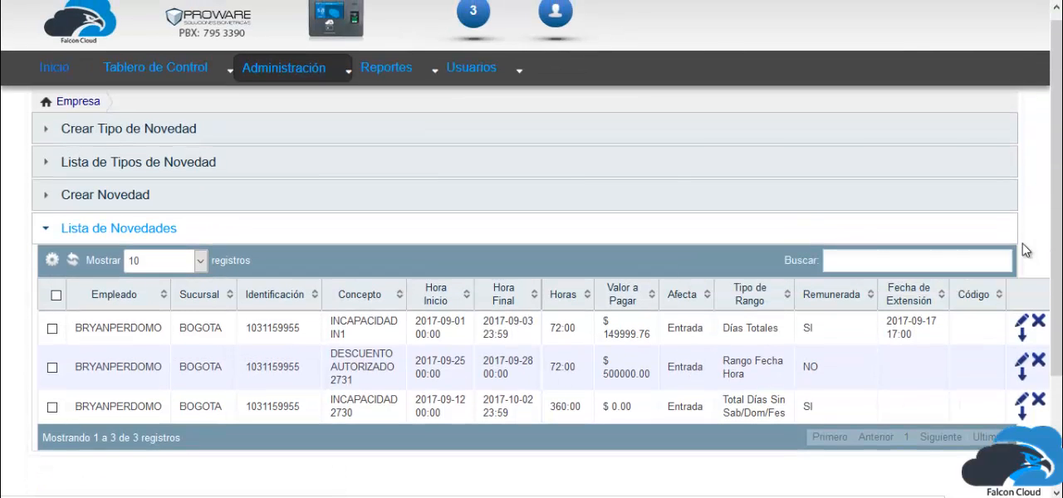